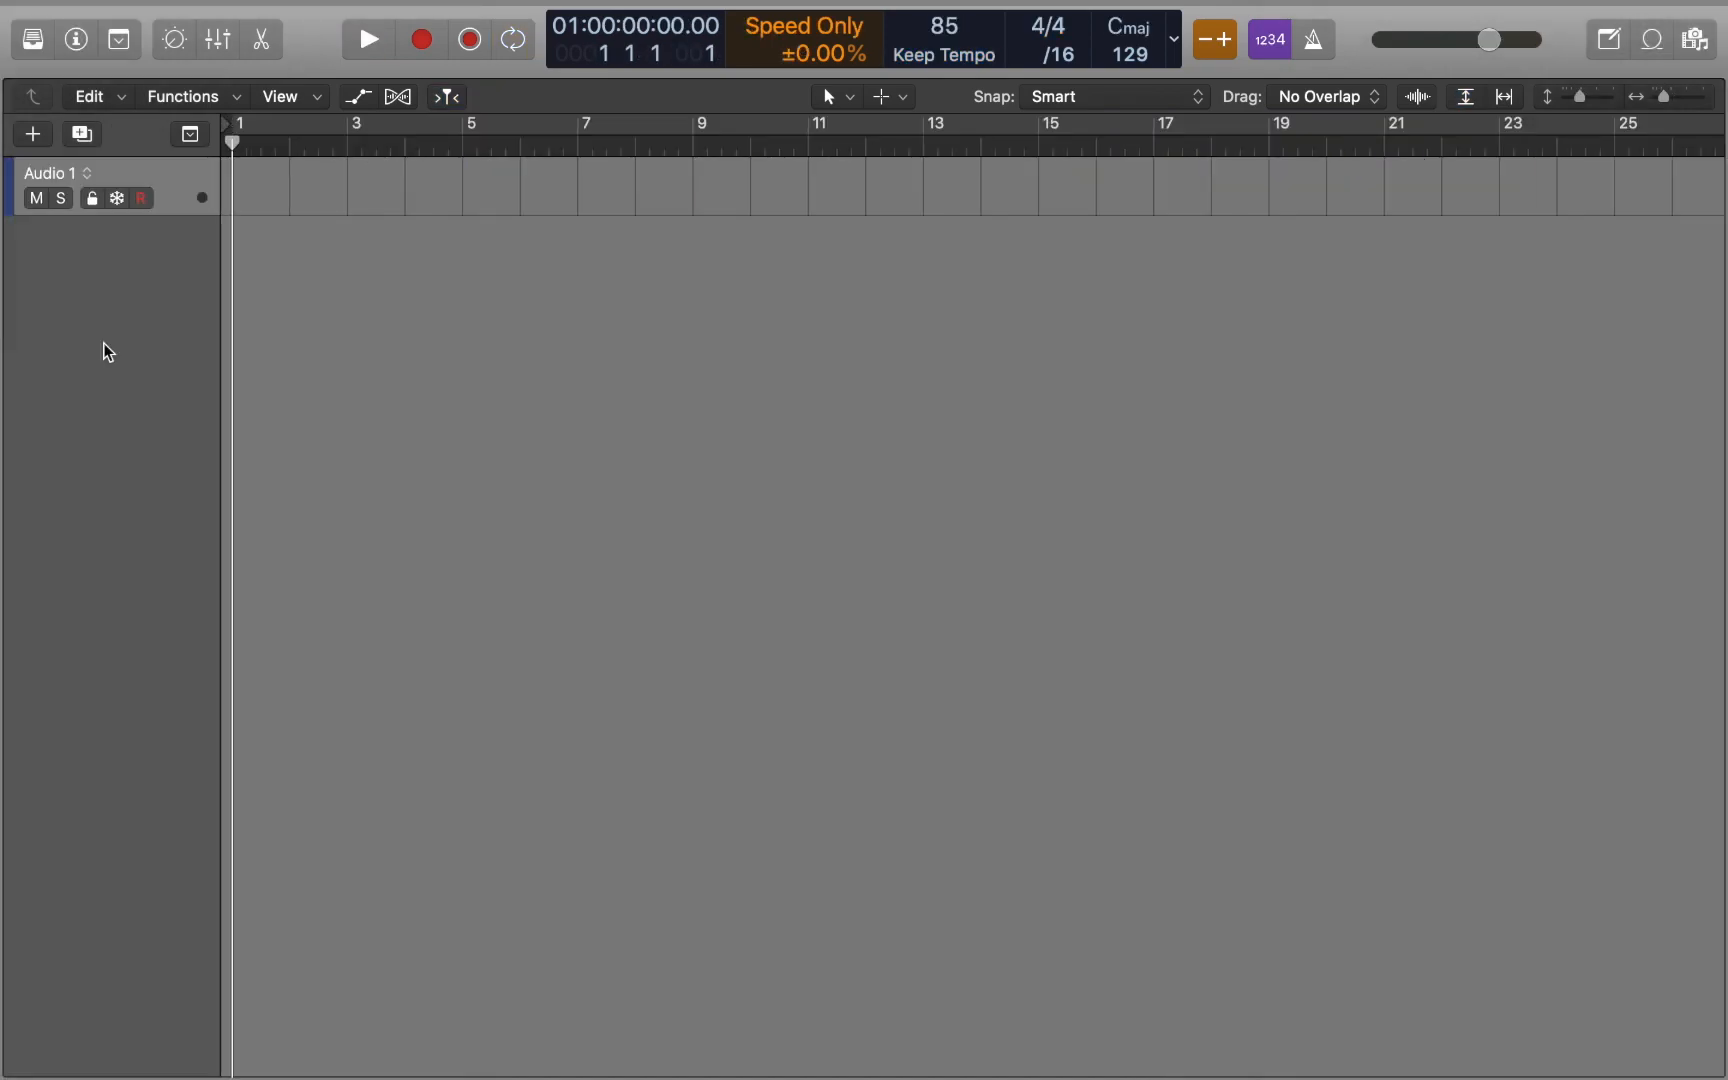
Create a new Drummer track with the Hip Hop genre and Output 1 + 2
left_click(35, 139)
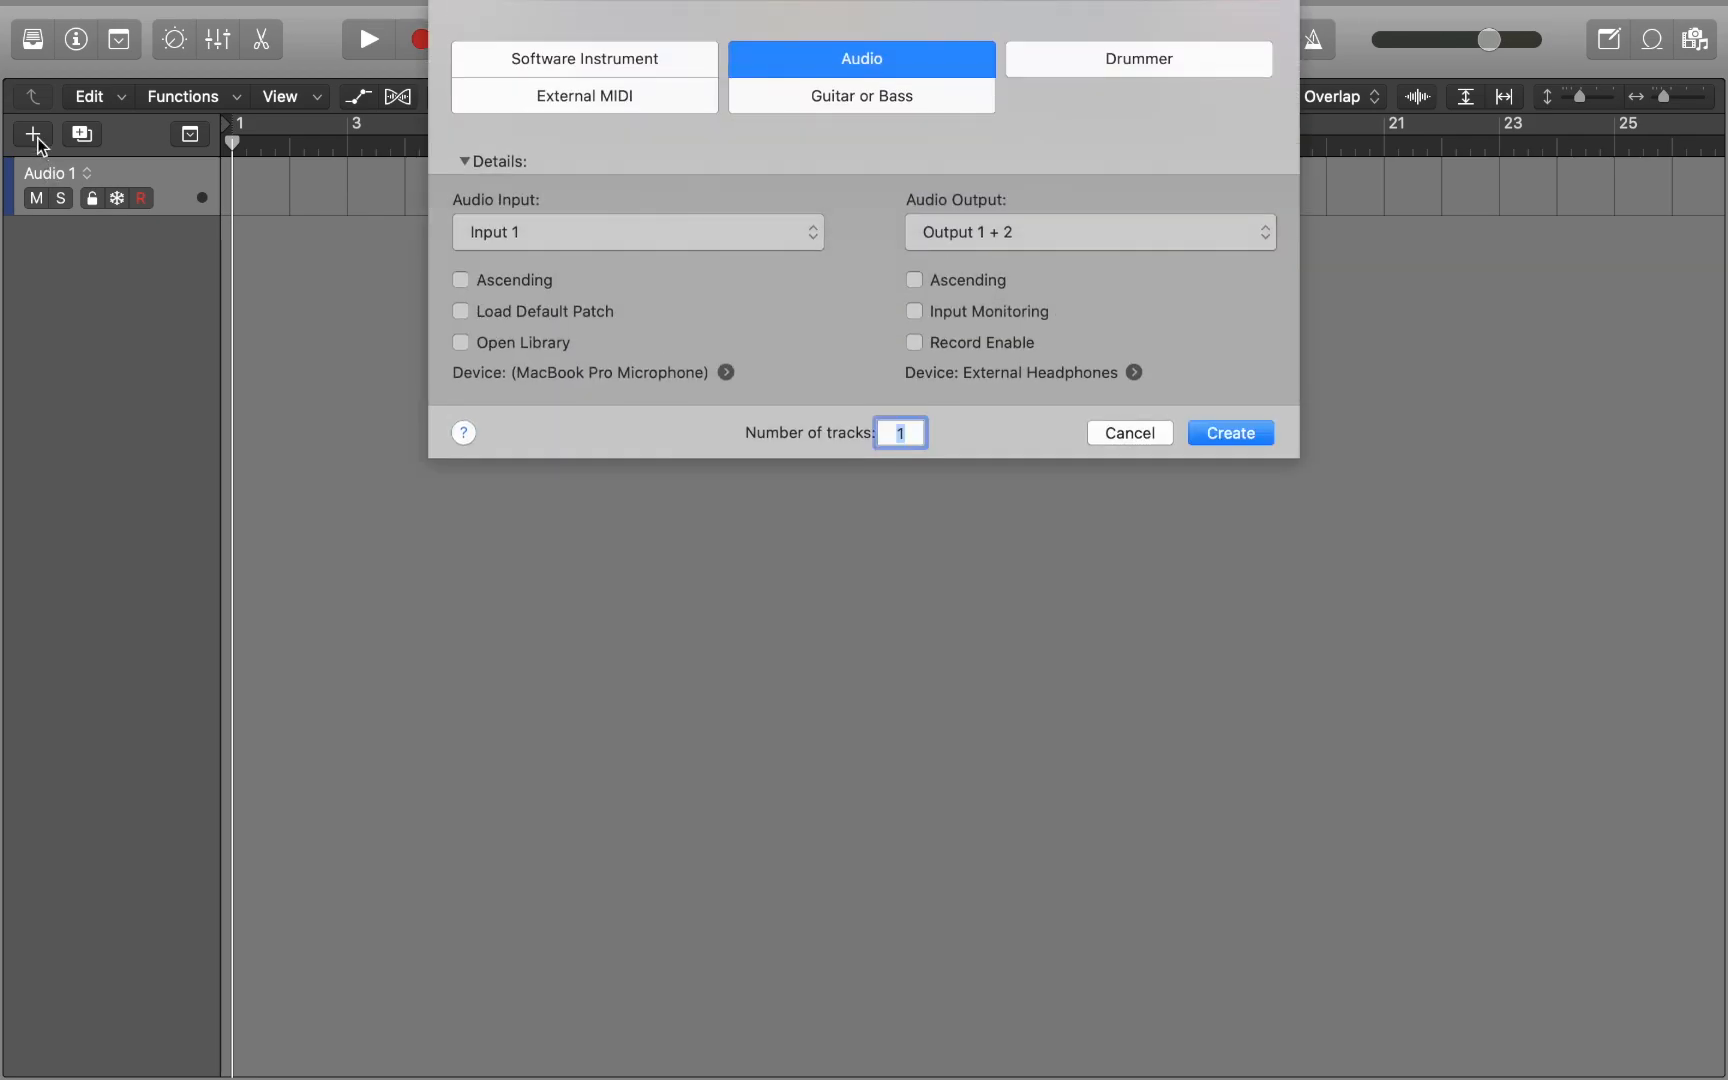
left_click(1050, 55)
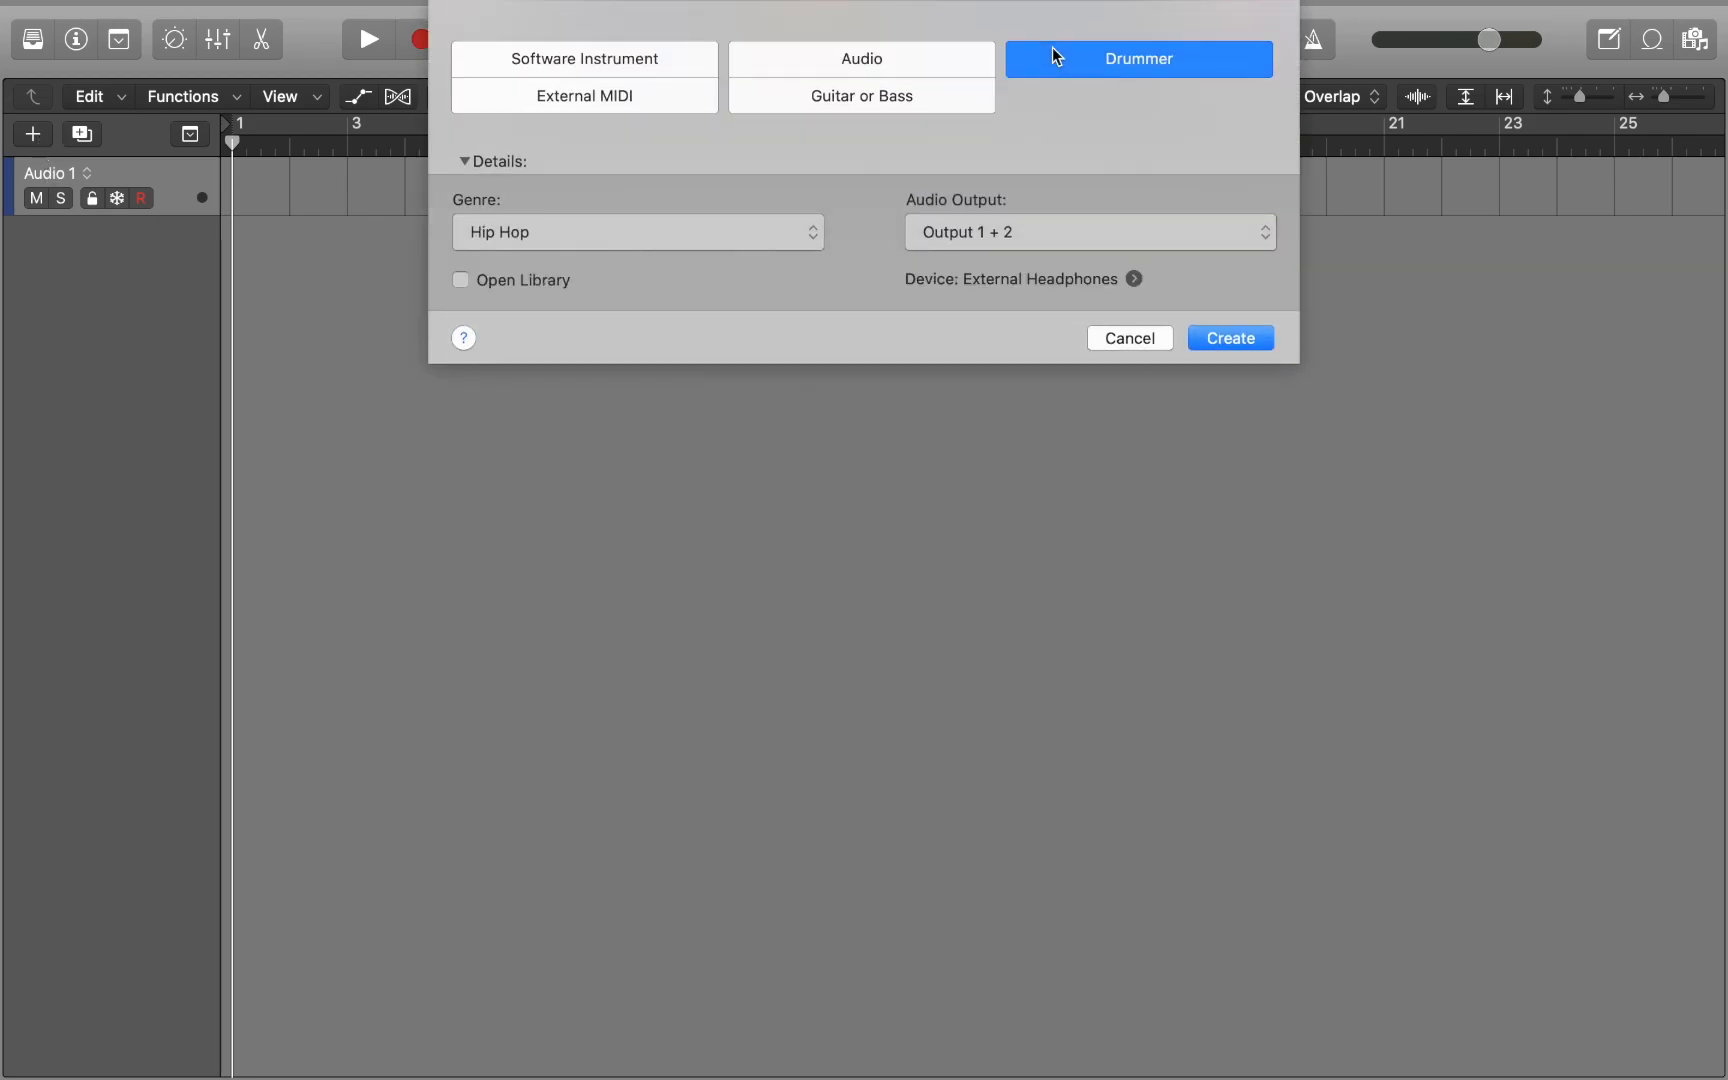
left_click(1220, 340)
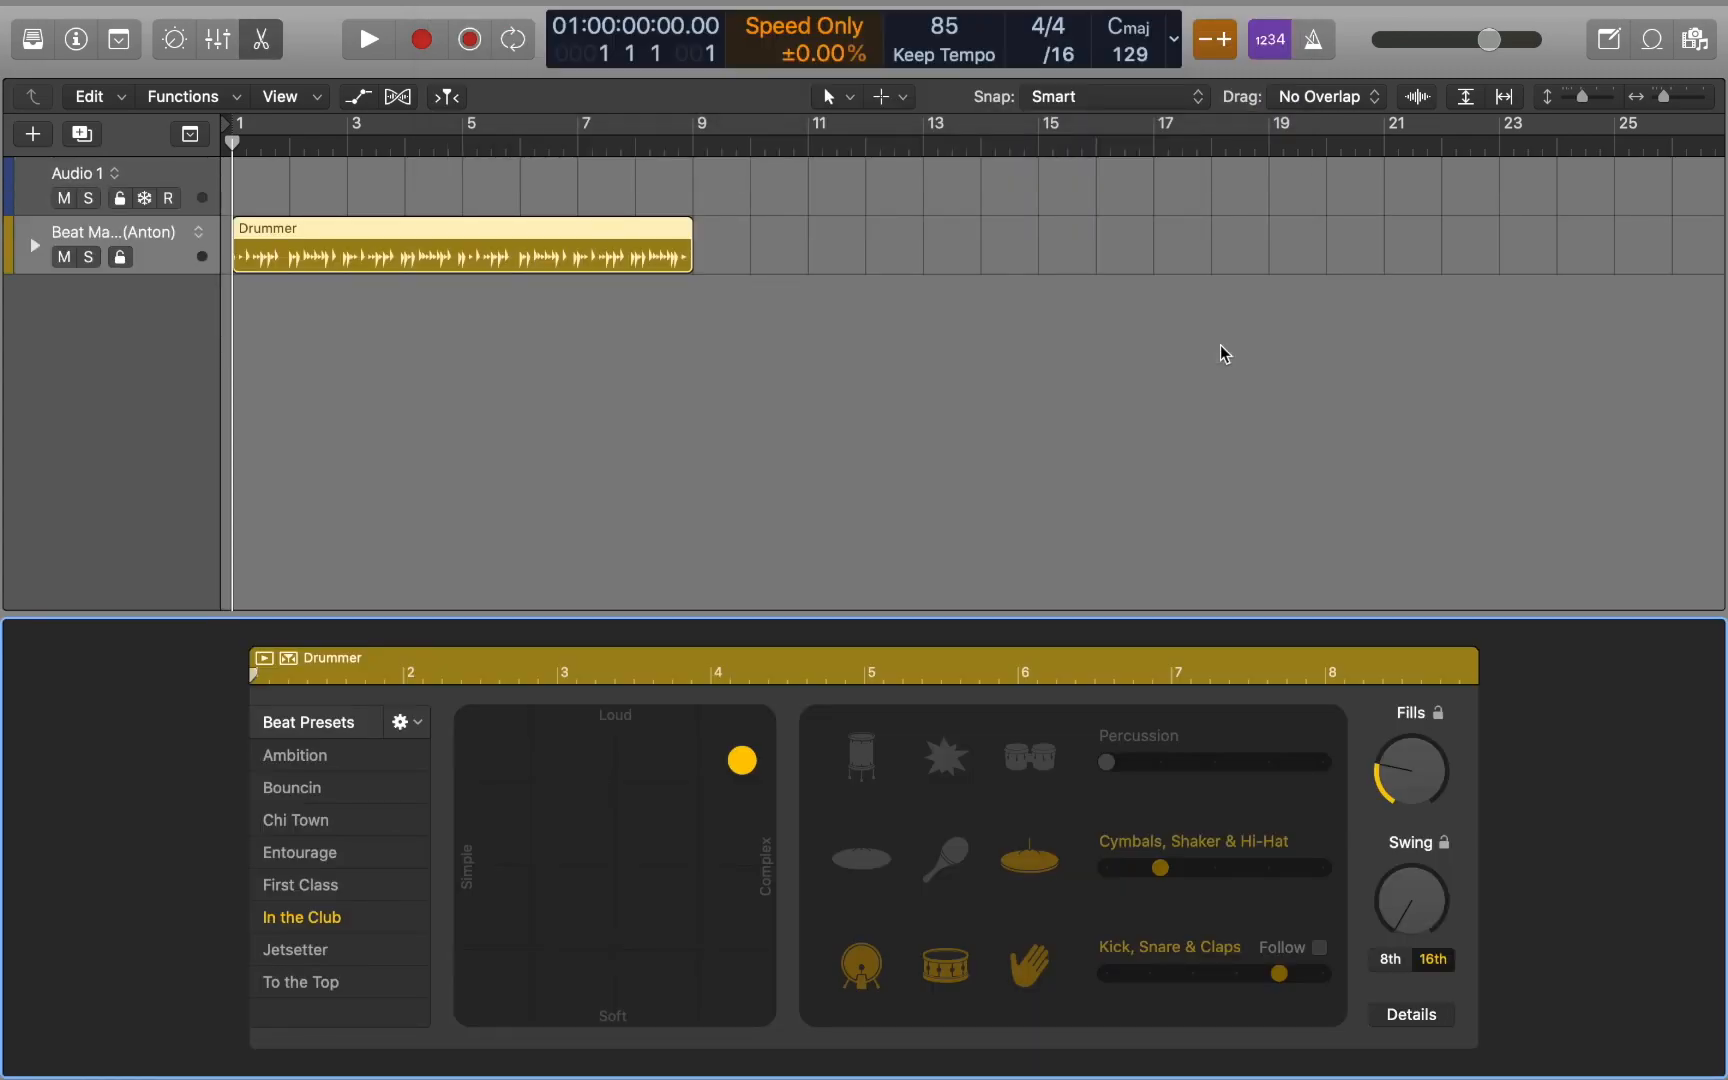
Set the cycle range to the Drummer region and play its opening bars, with the region zoomed to fill the tracks area
key("u")
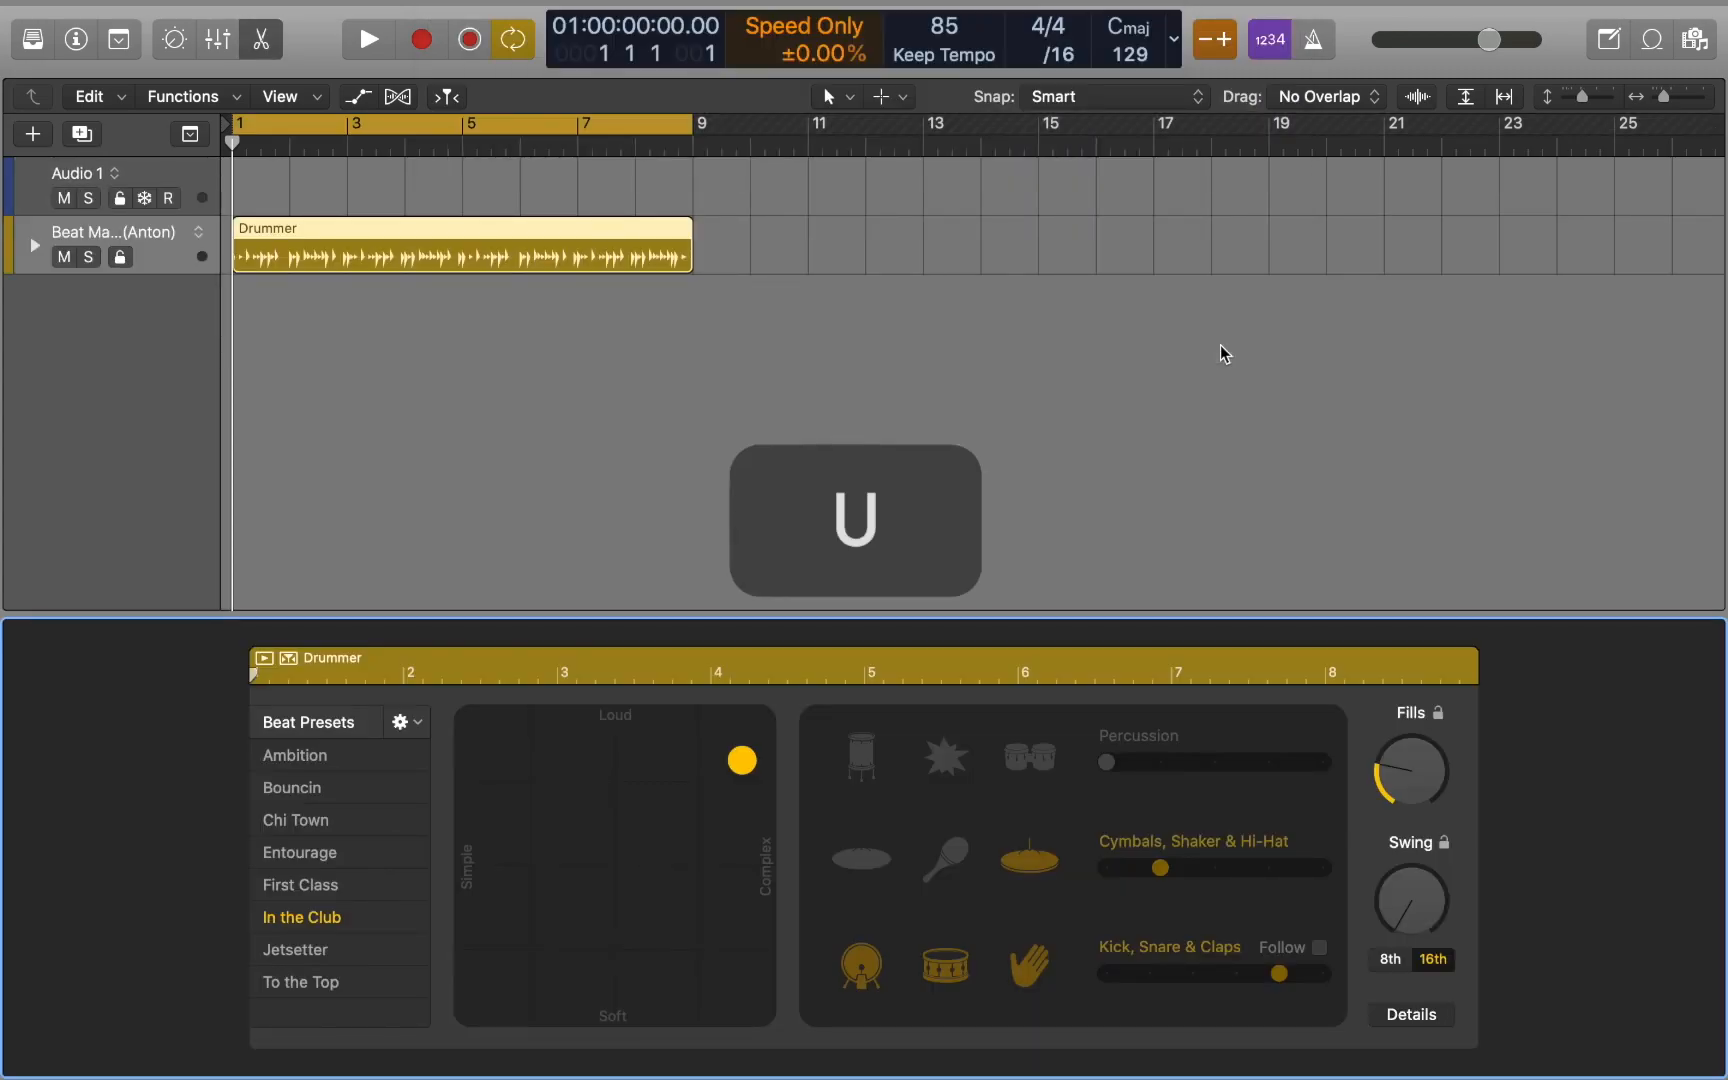
key("z")
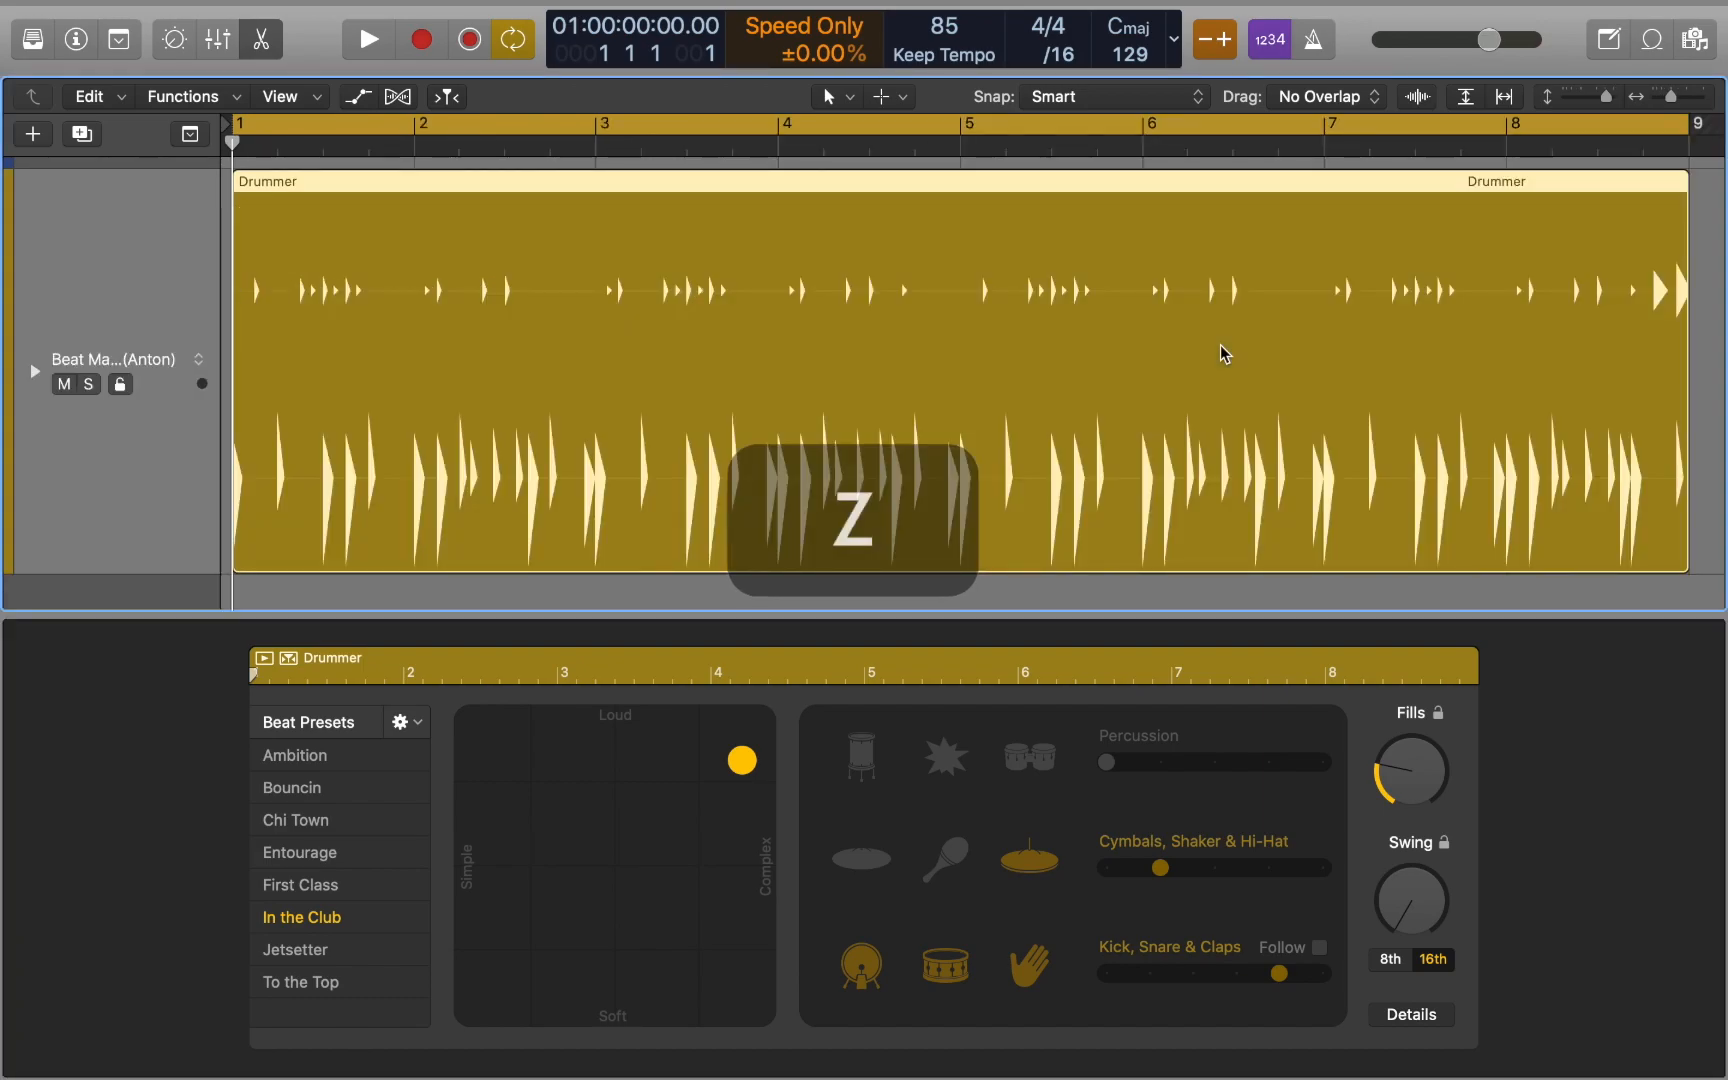
key("space")
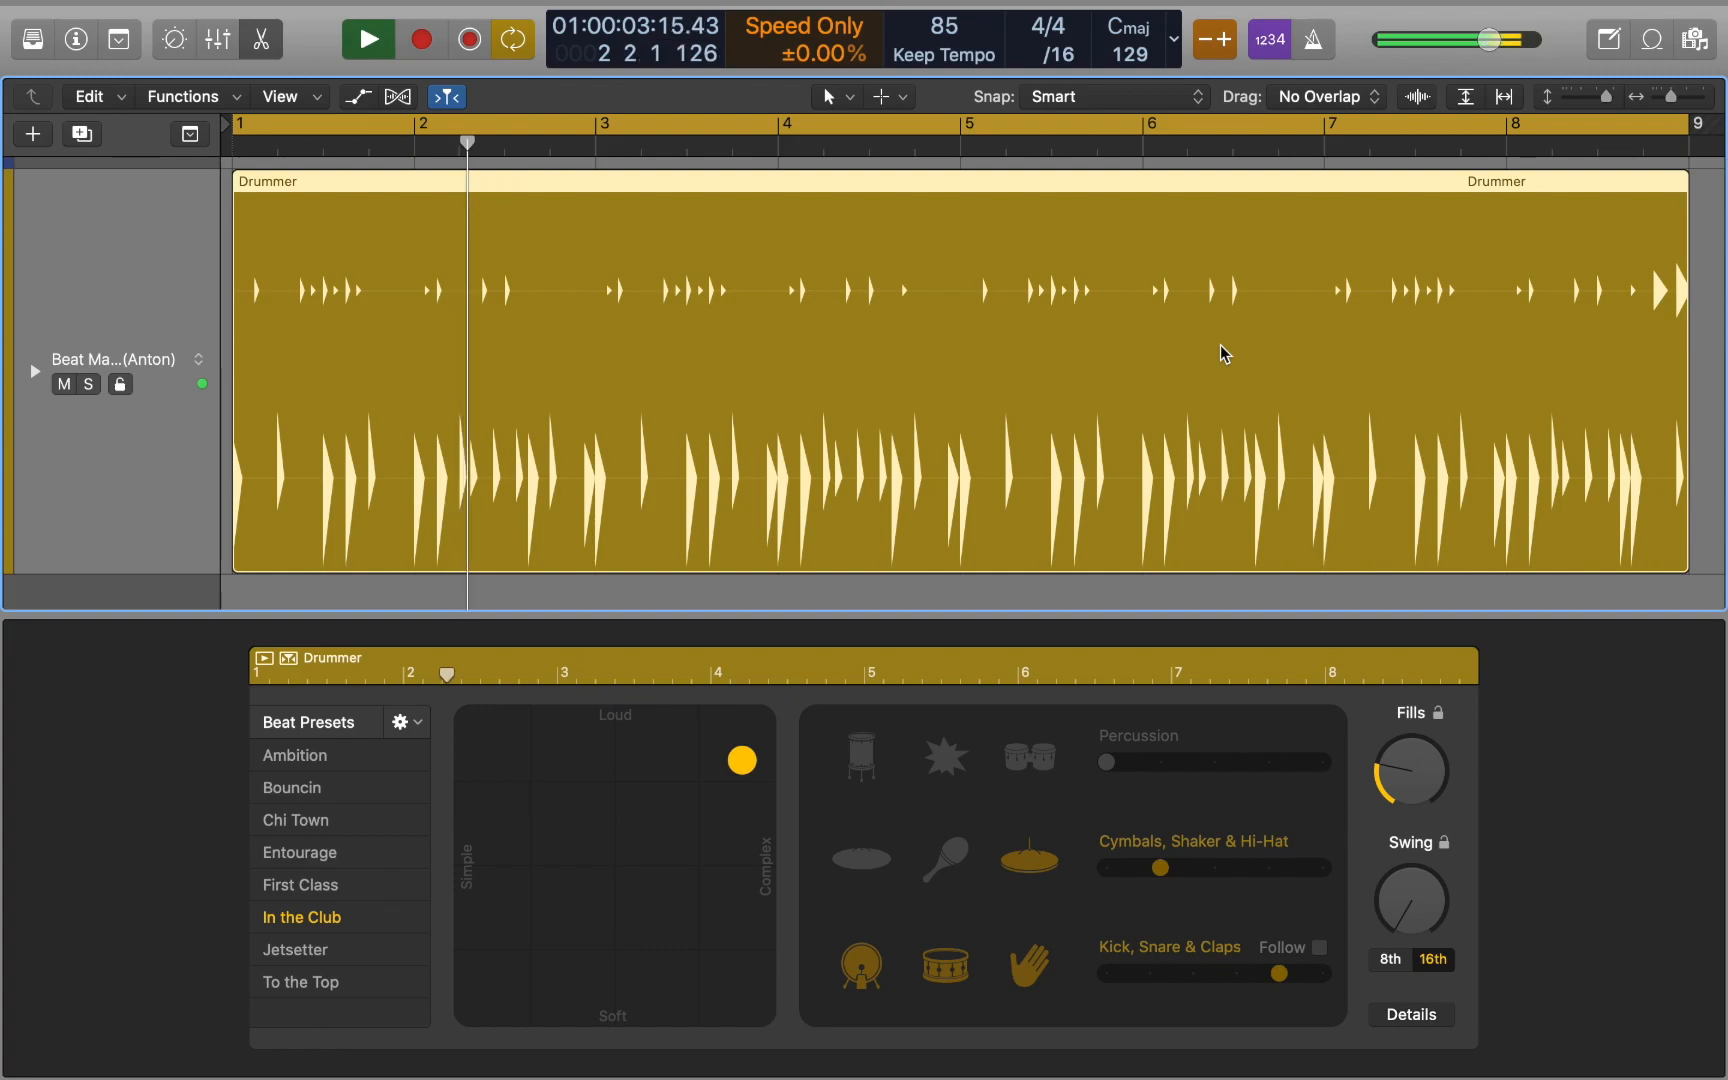
key("space")
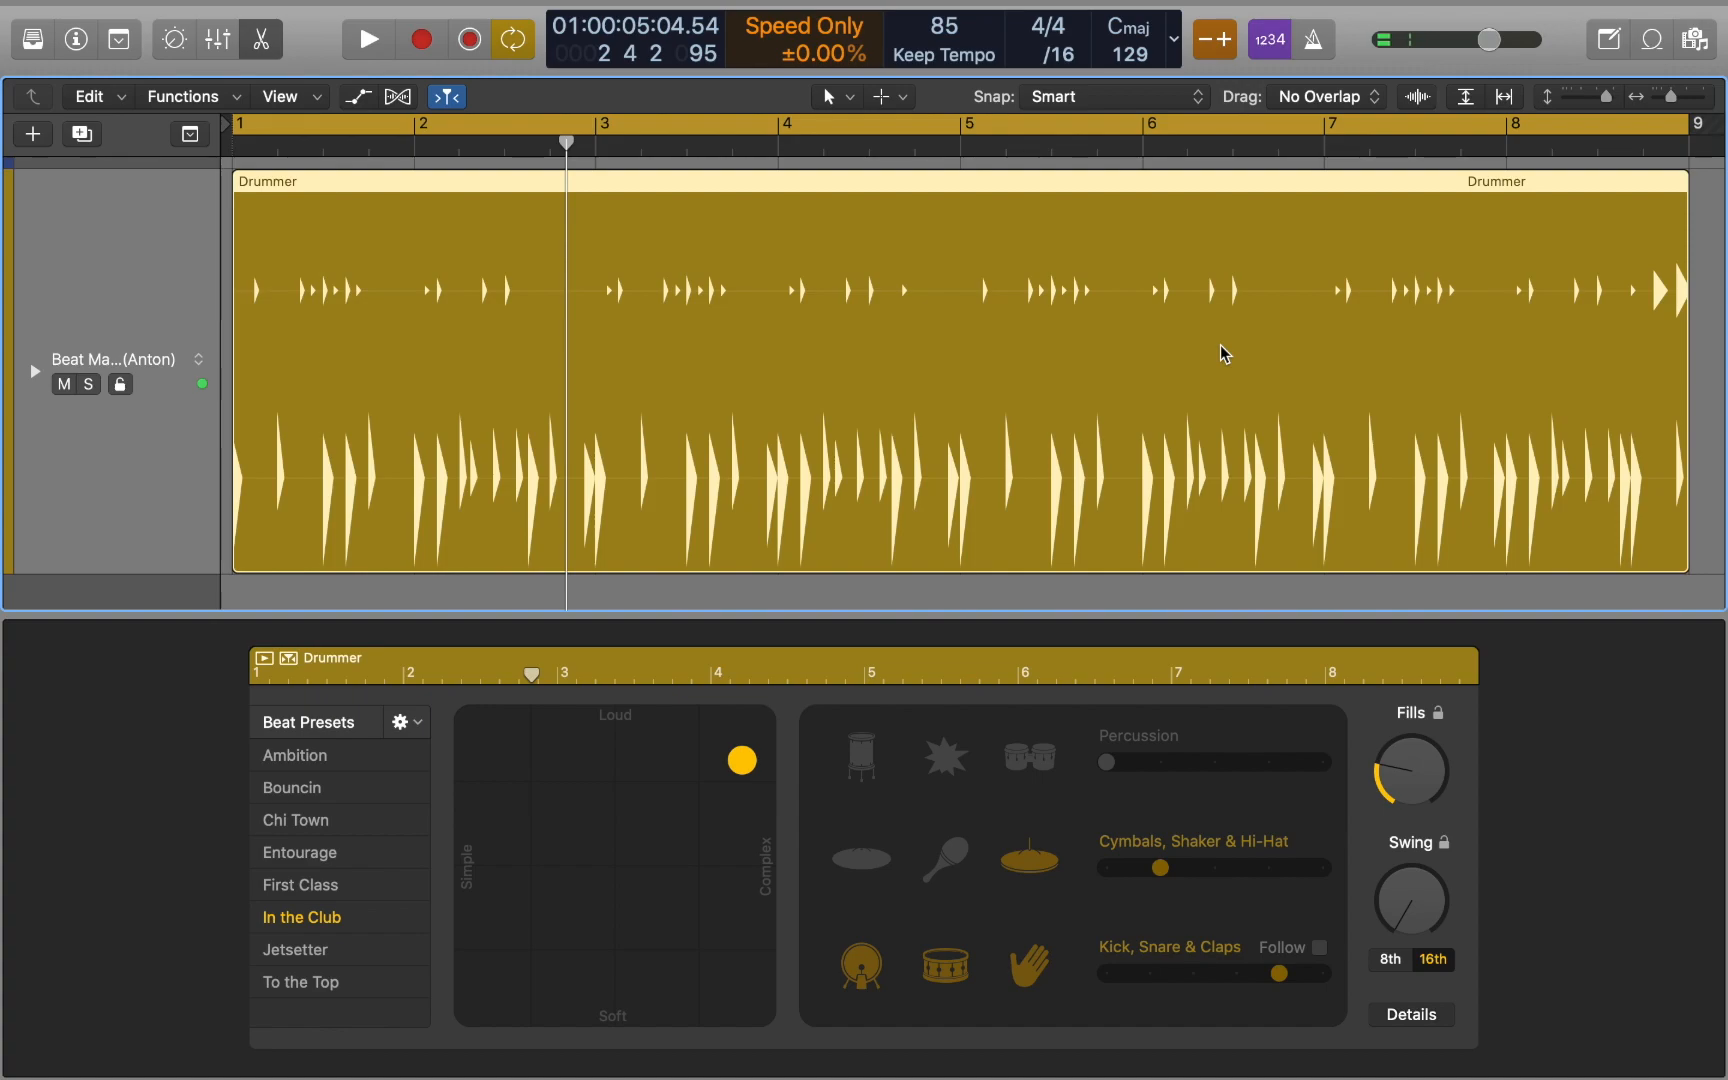
Open the Library and browse the available drummers in the Songwriter genre
key("y")
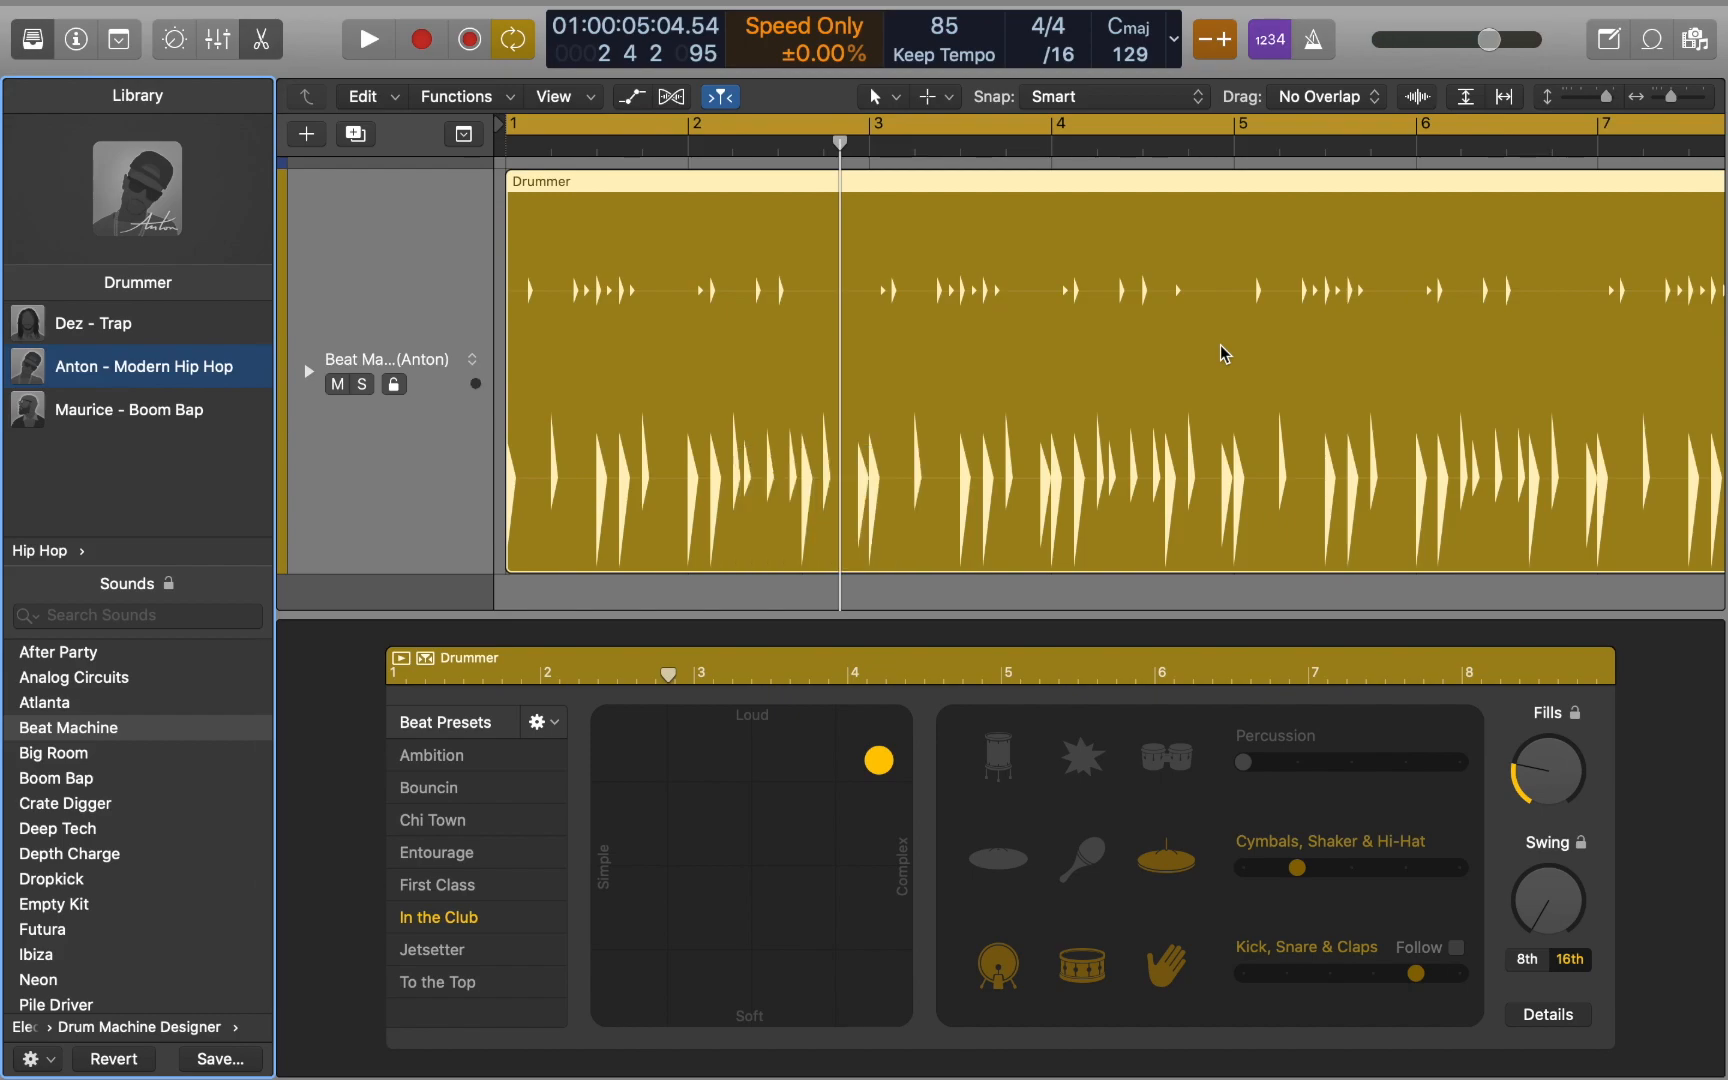
scroll(302, 560, "left", 5)
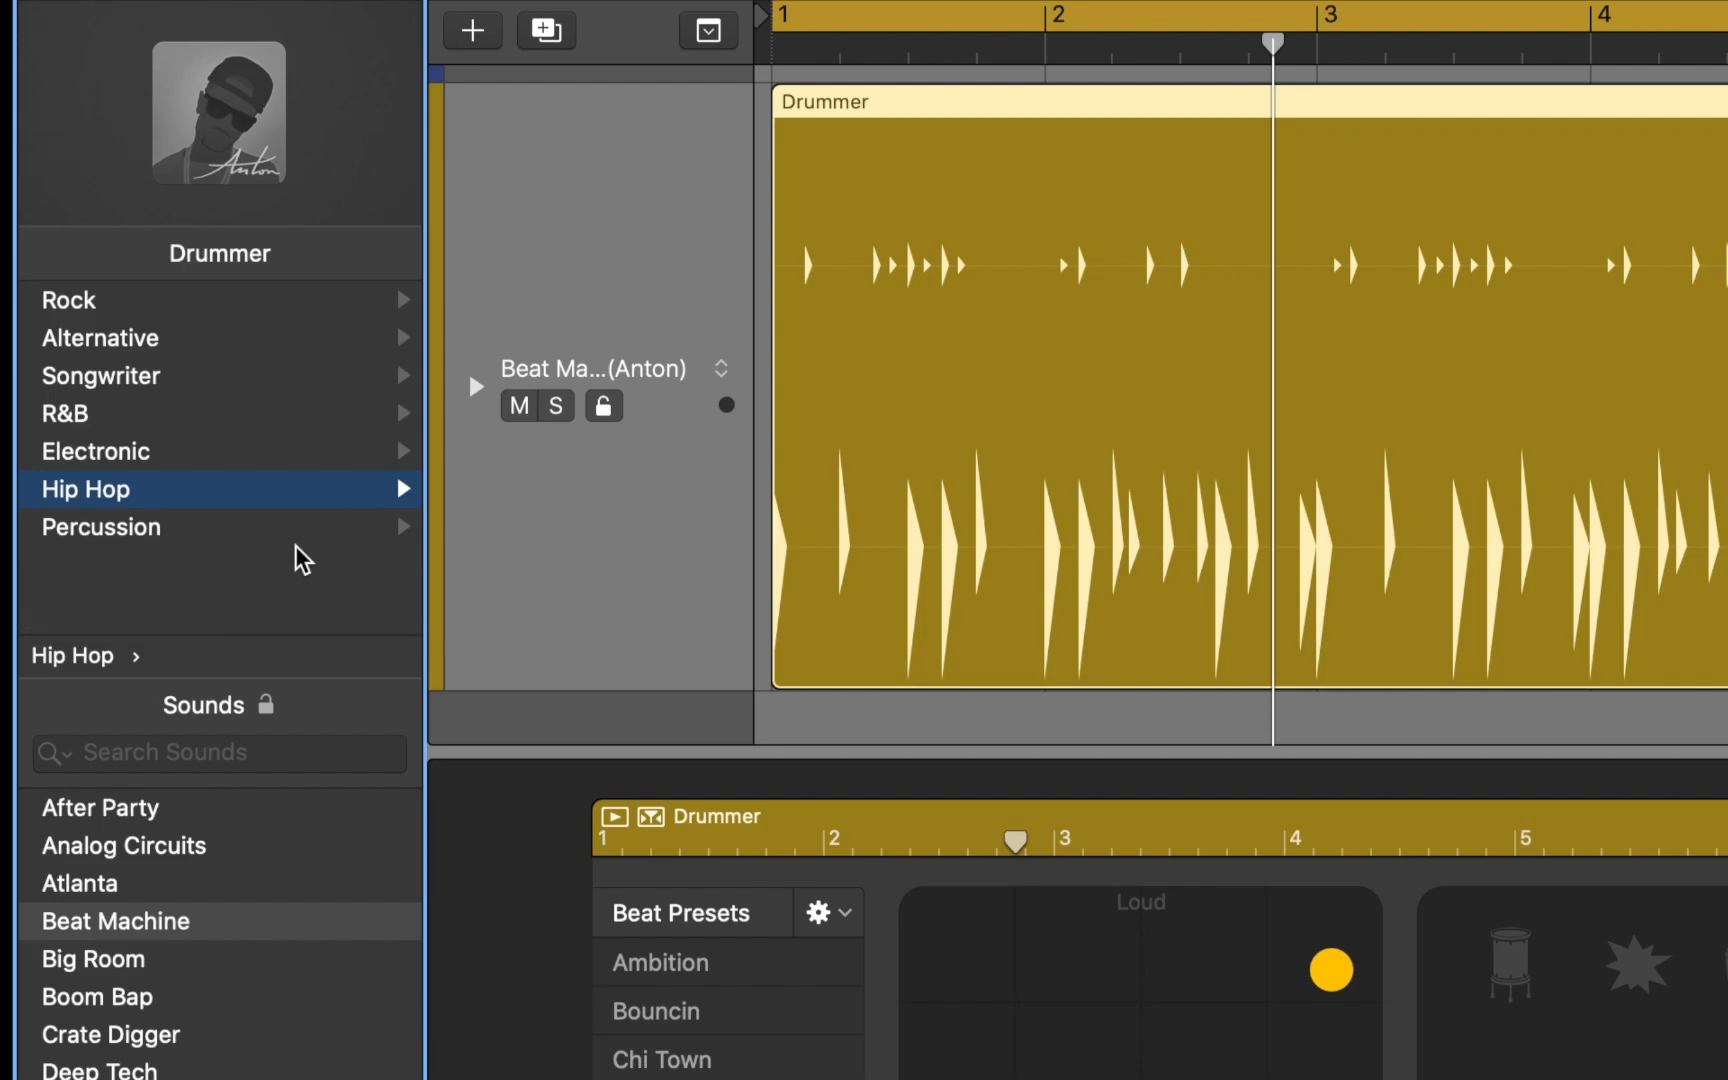
left_click(300, 380)
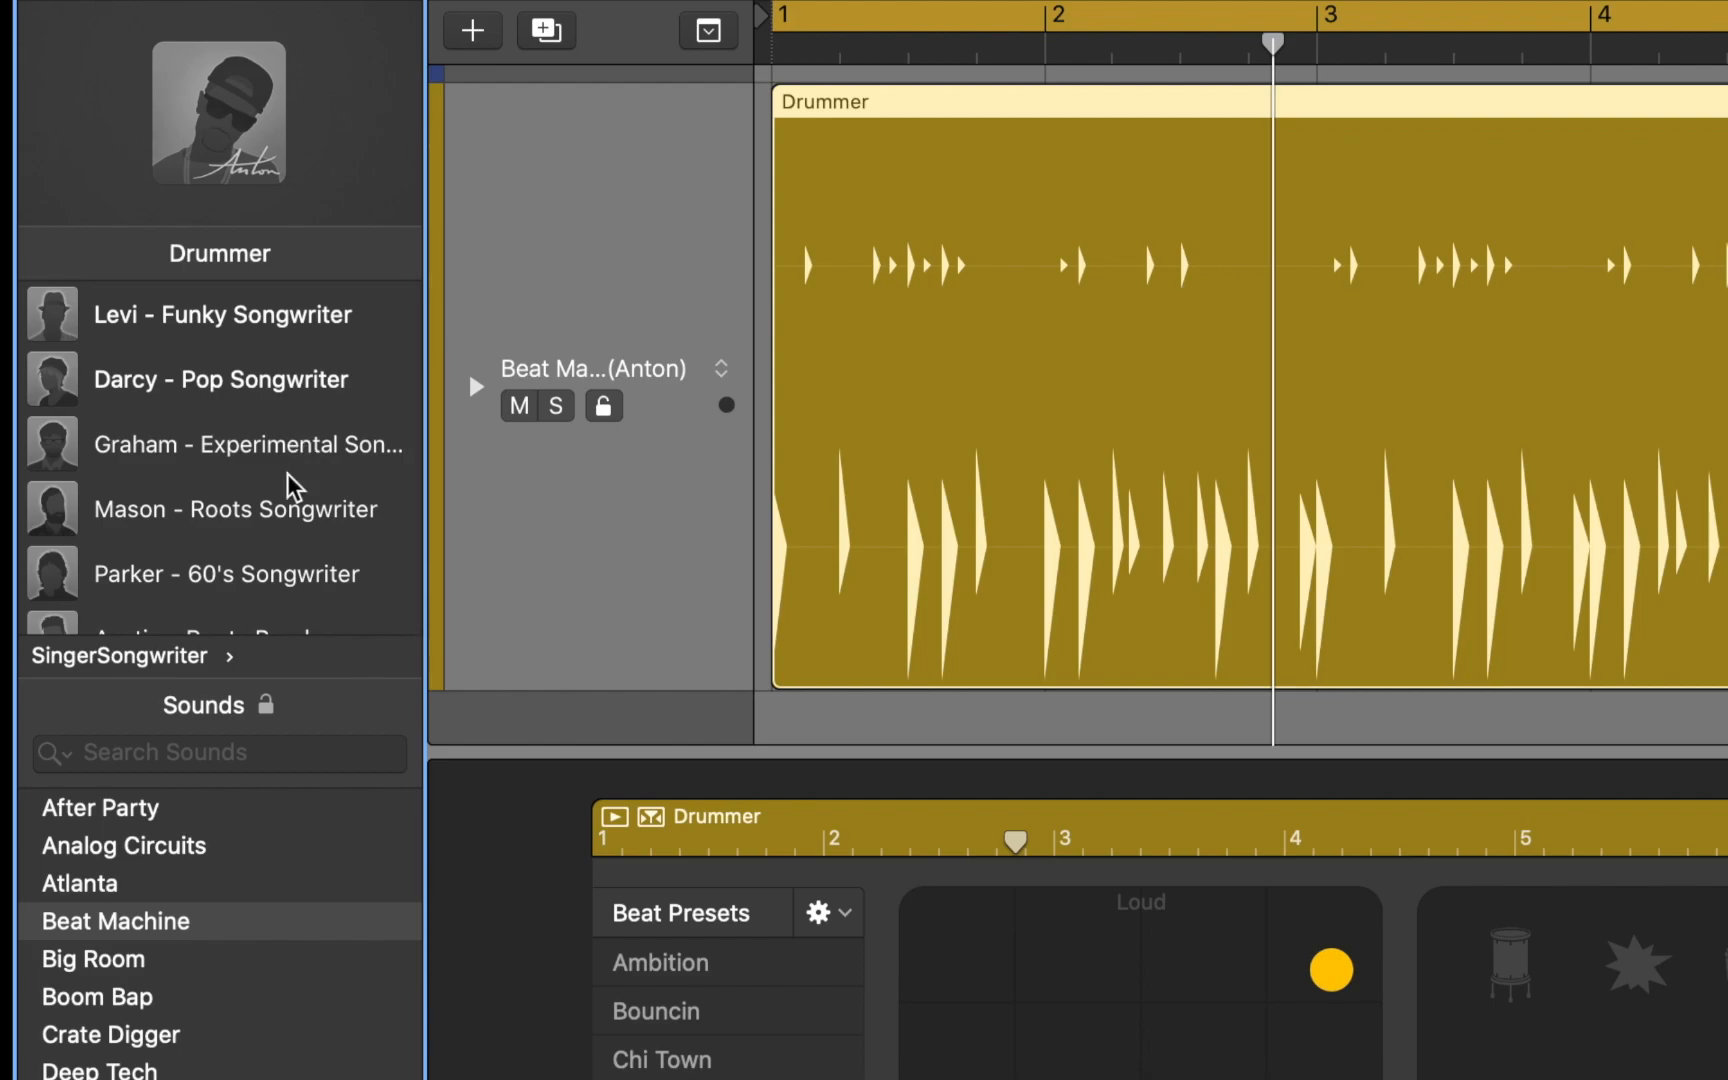
scroll(225, 912, "down", 3)
Browse the Library's drum sounds, including the drum kit categories and the Drum Machine GB patches
scroll(228, 912, "down", 5)
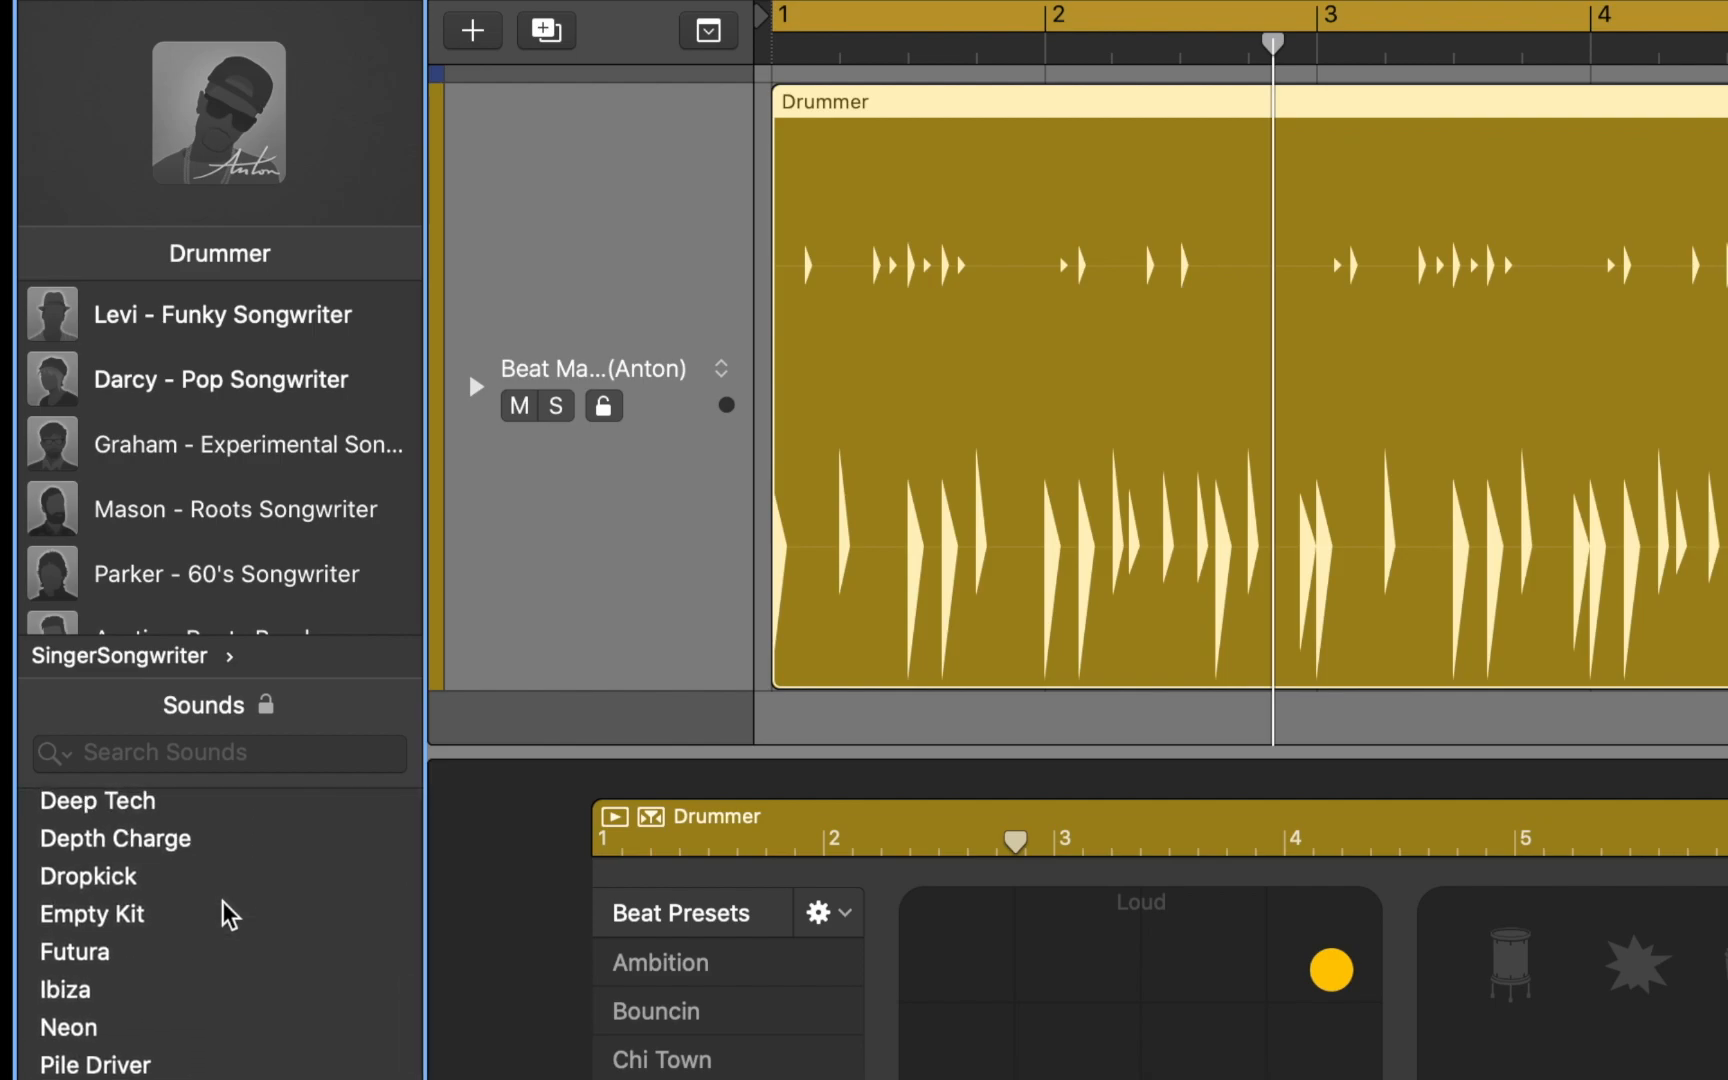
scroll(222, 912, "left", 3)
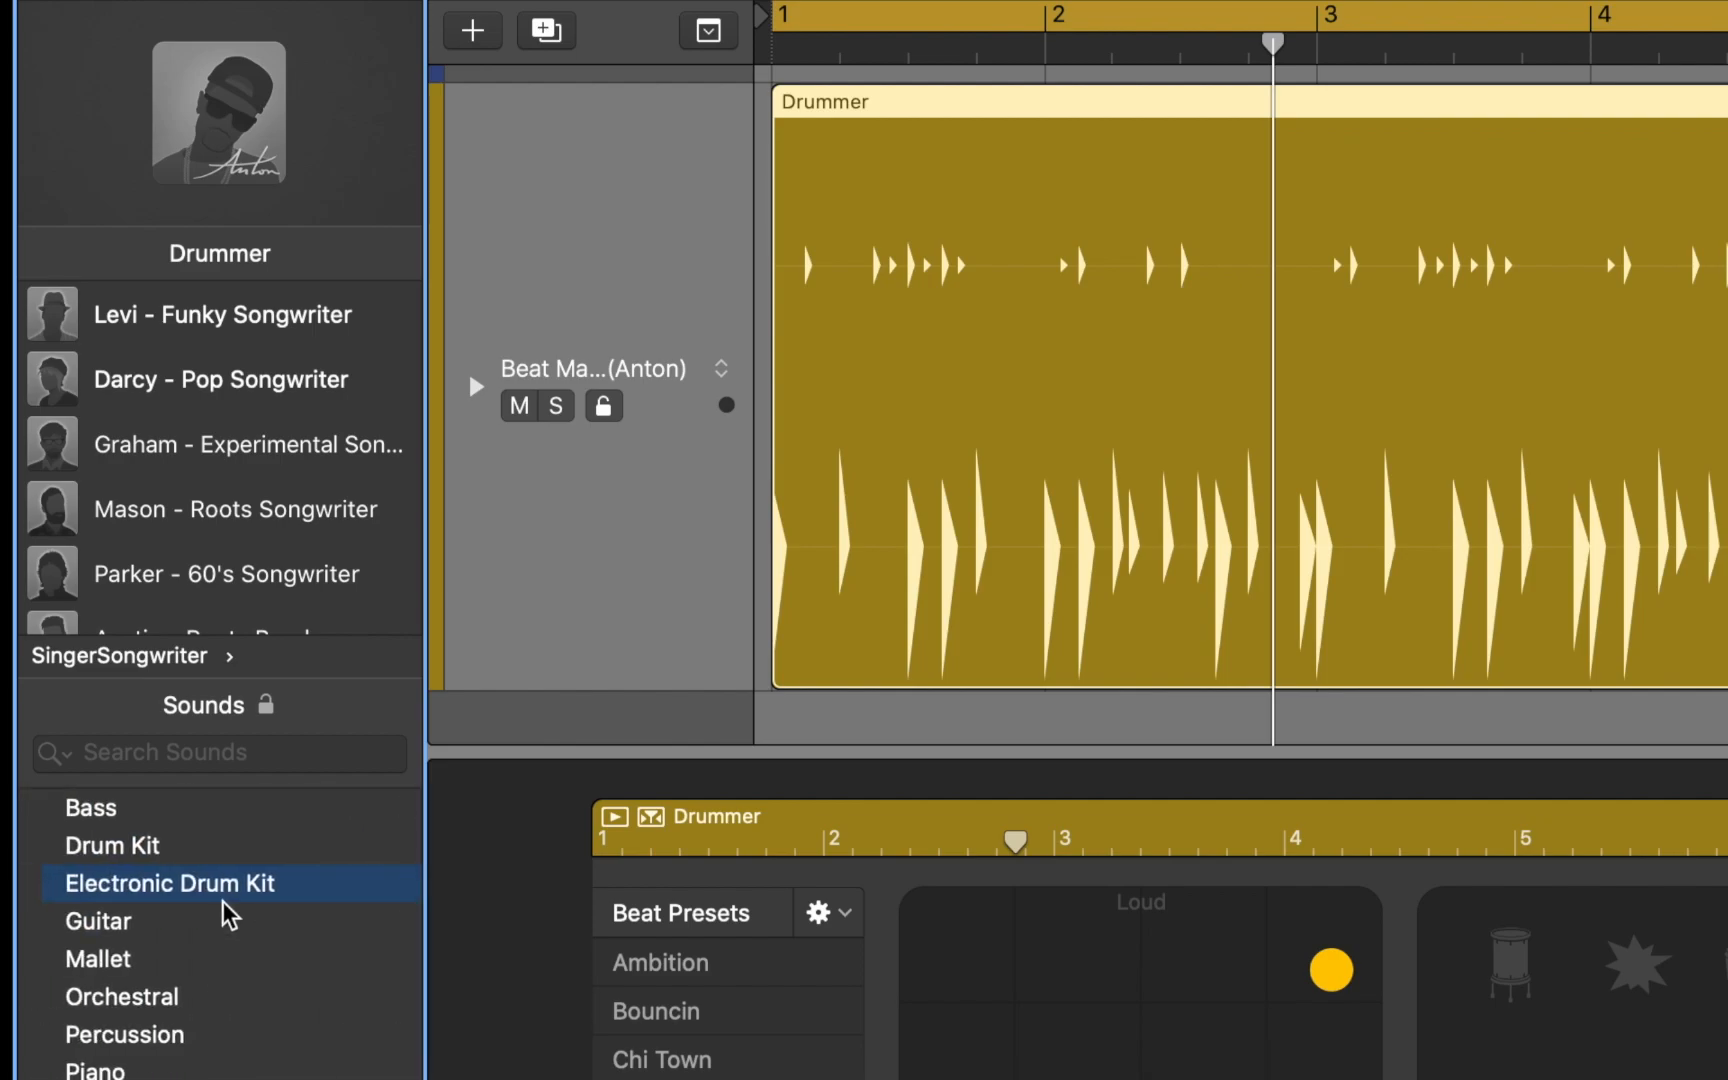
left_click(194, 852)
scroll(193, 858, "left", 3)
left_click(187, 884)
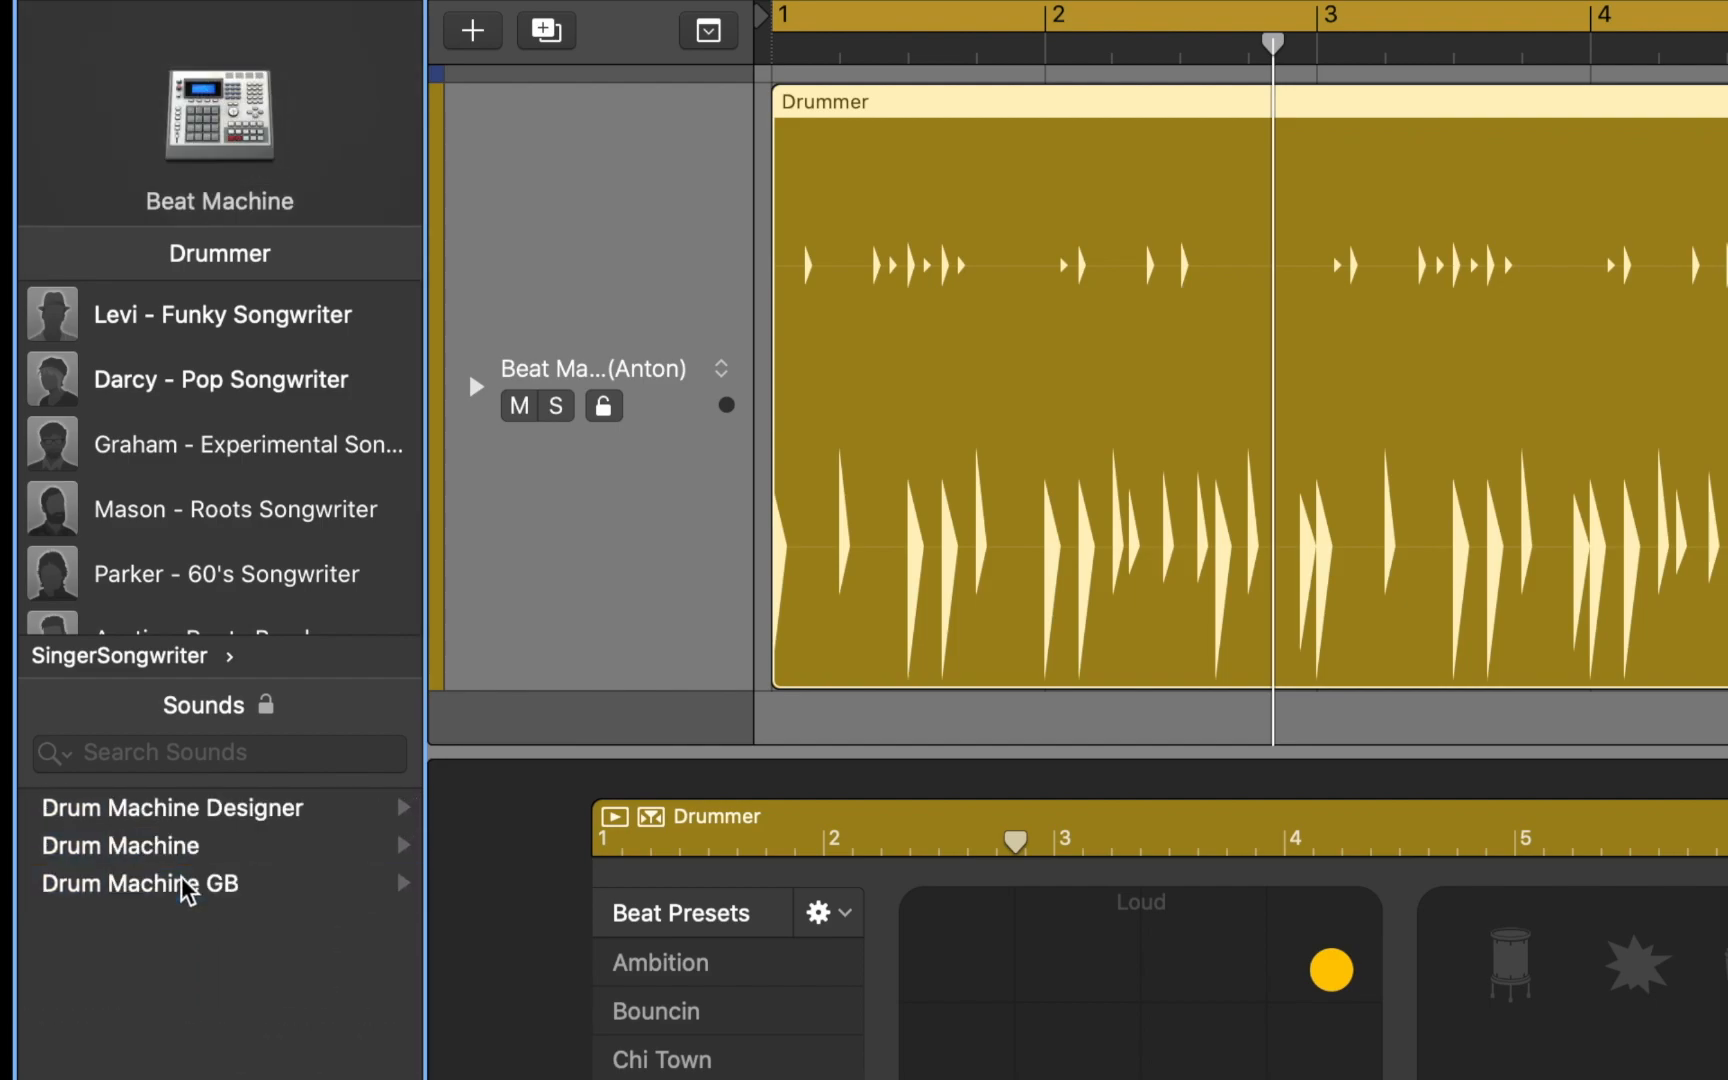
left_click(187, 886)
scroll(186, 858, "down", 10)
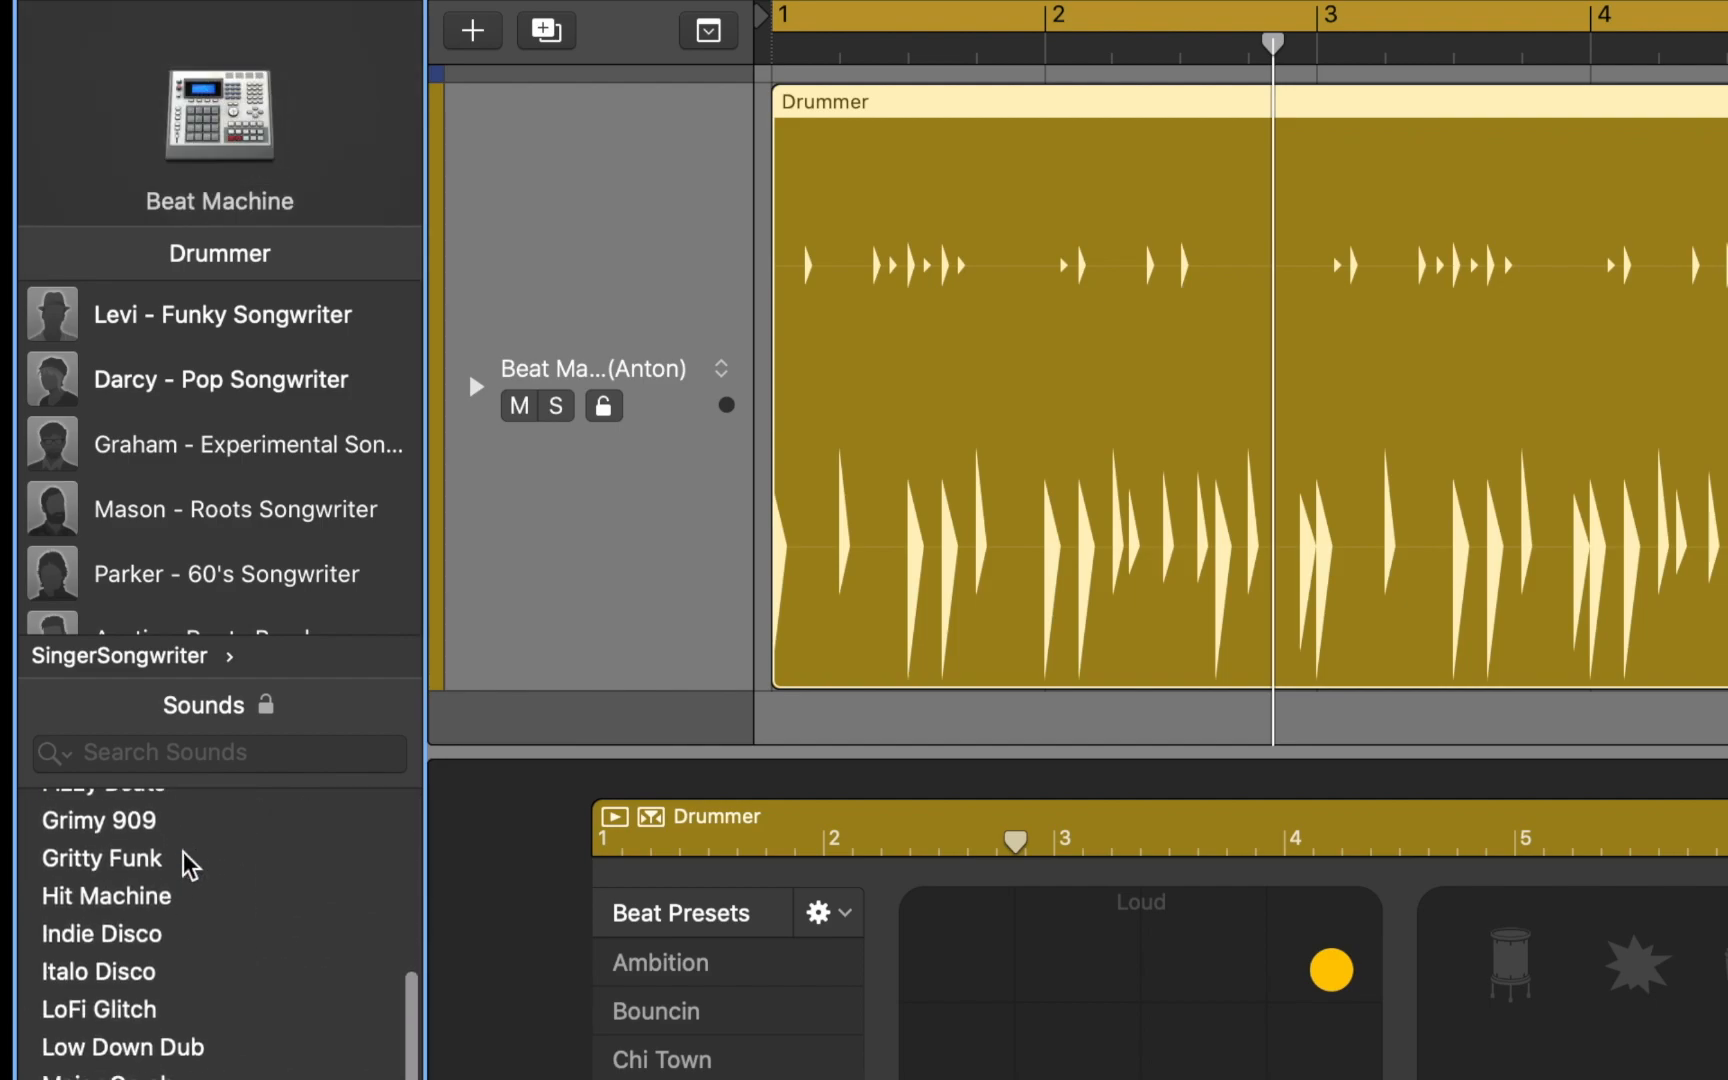
scroll(187, 862, "up", 10)
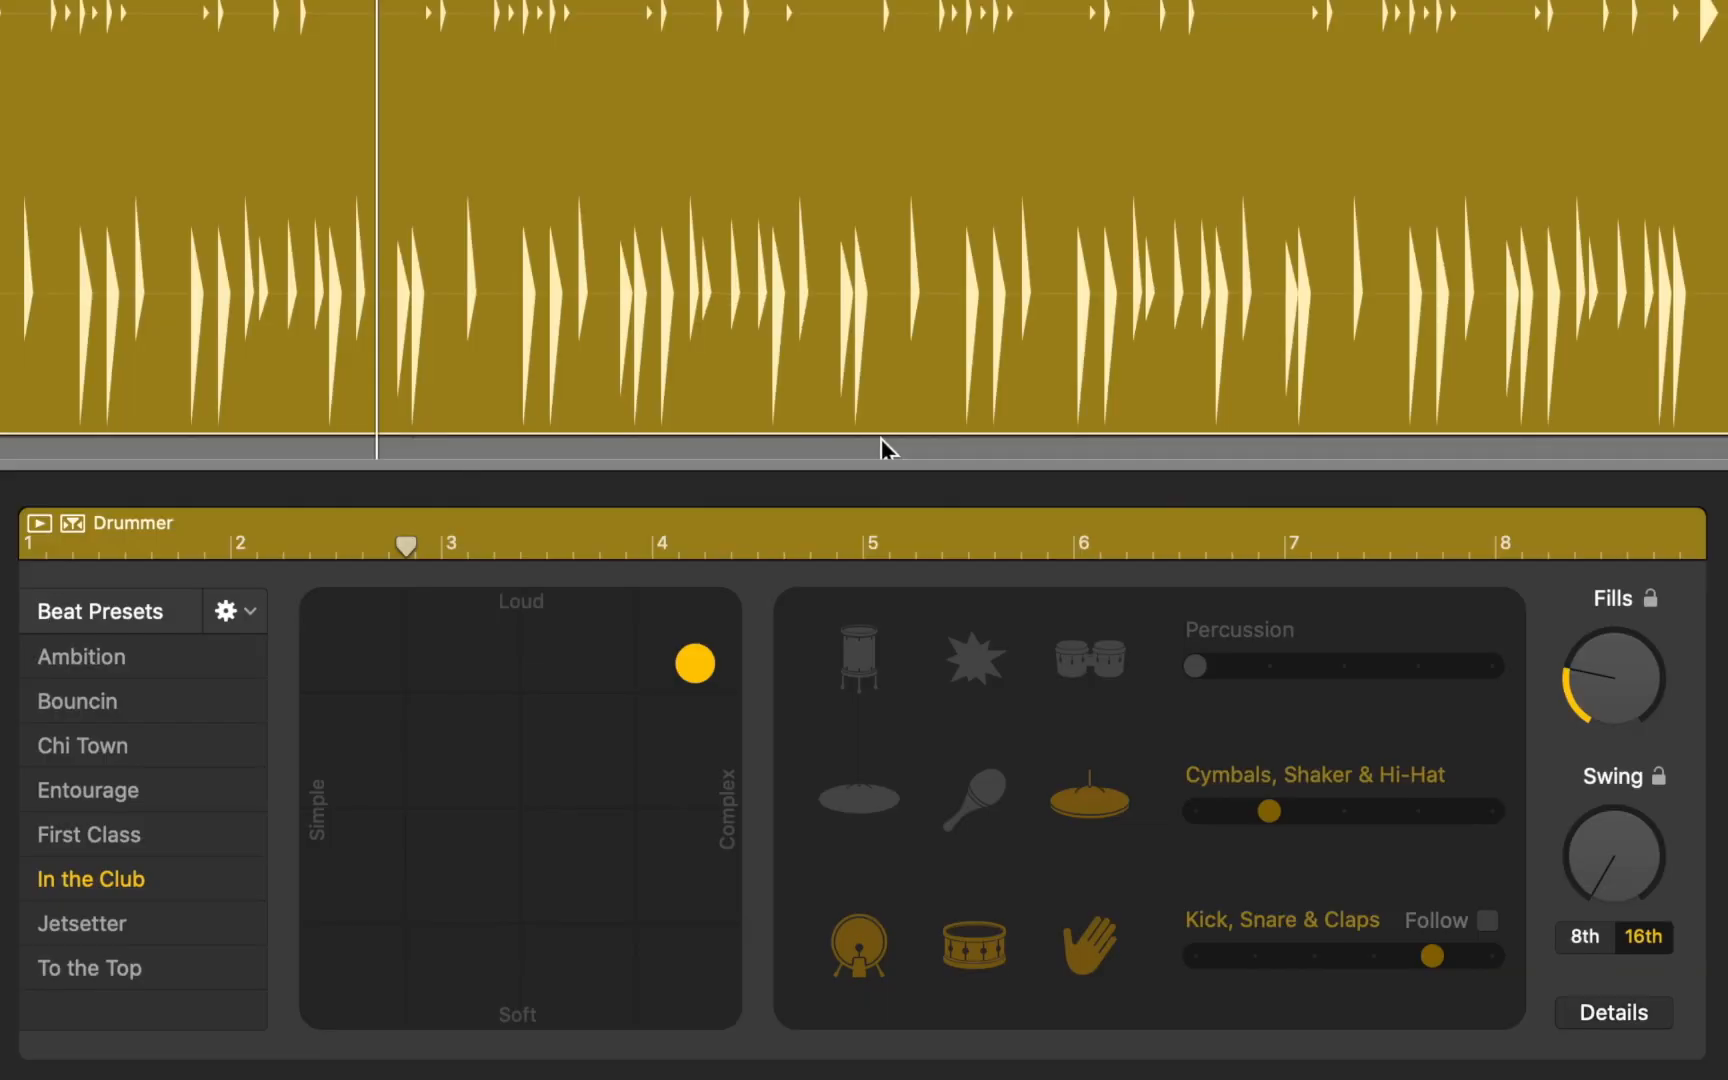
Try the First Class and Entourage beat presets, return to In the Club, and slightly shift the puck on the XY pad
left_click(134, 824)
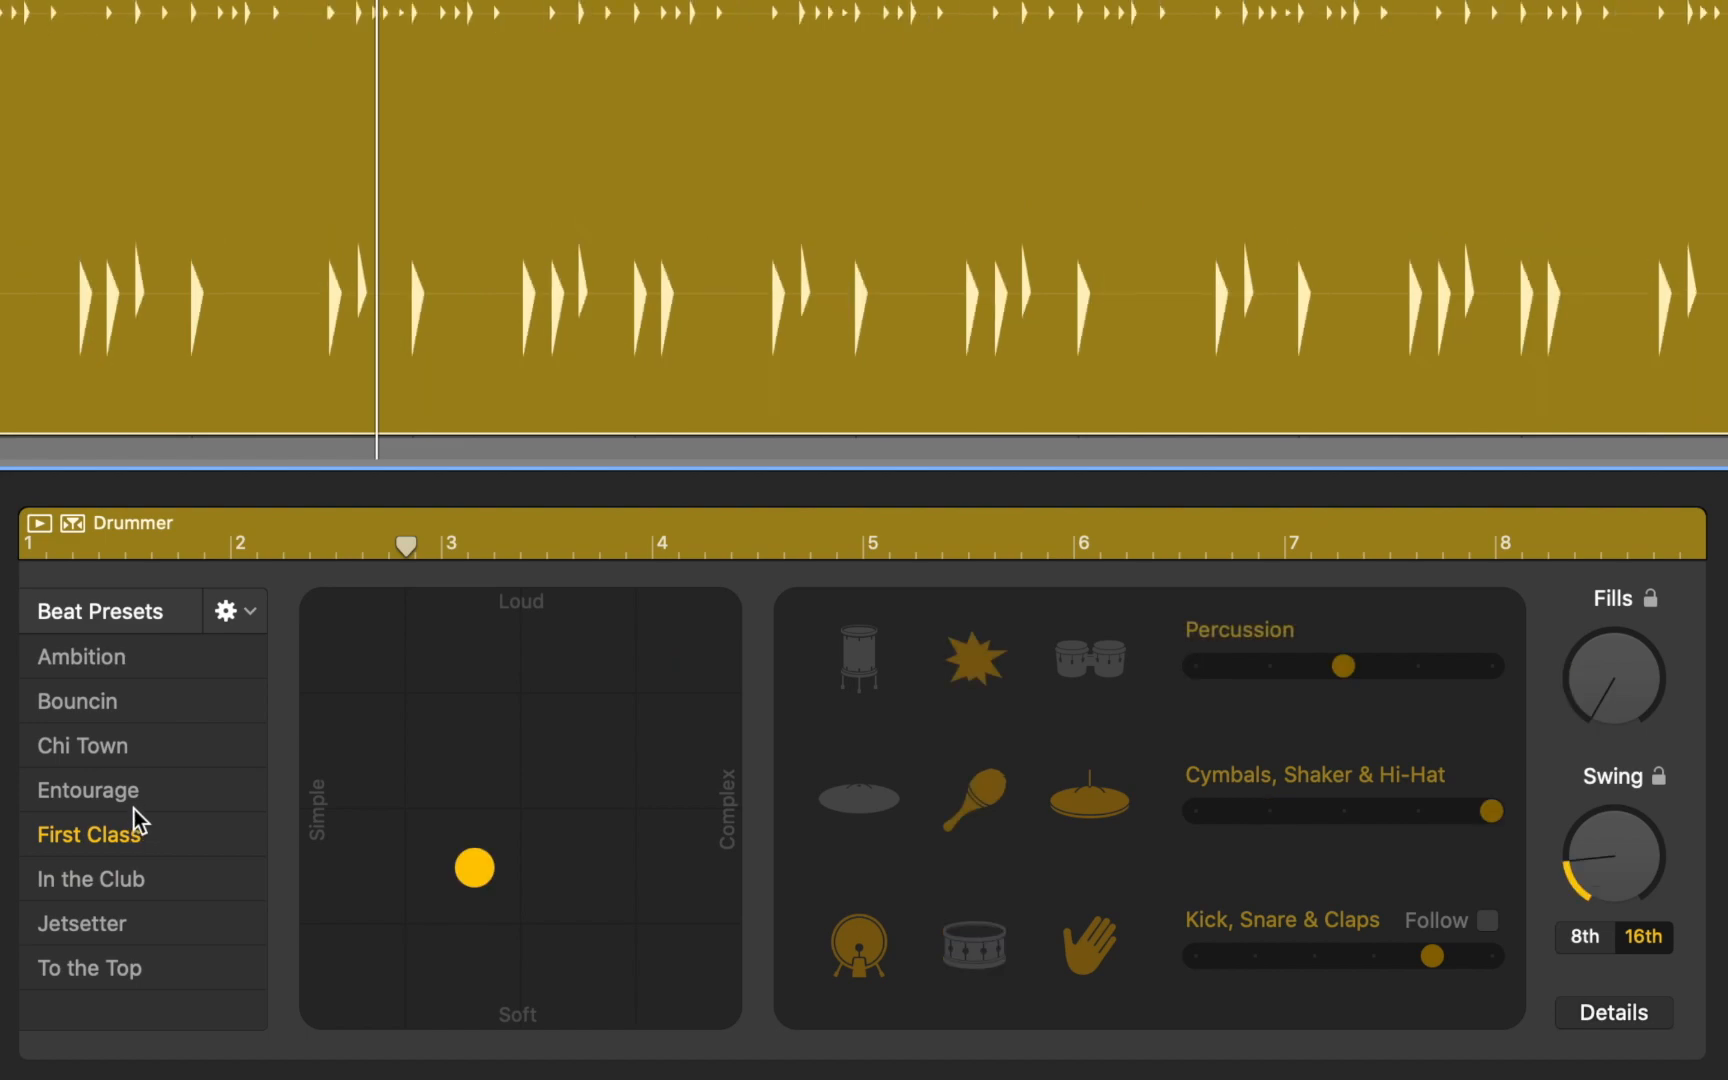
left_click(134, 802)
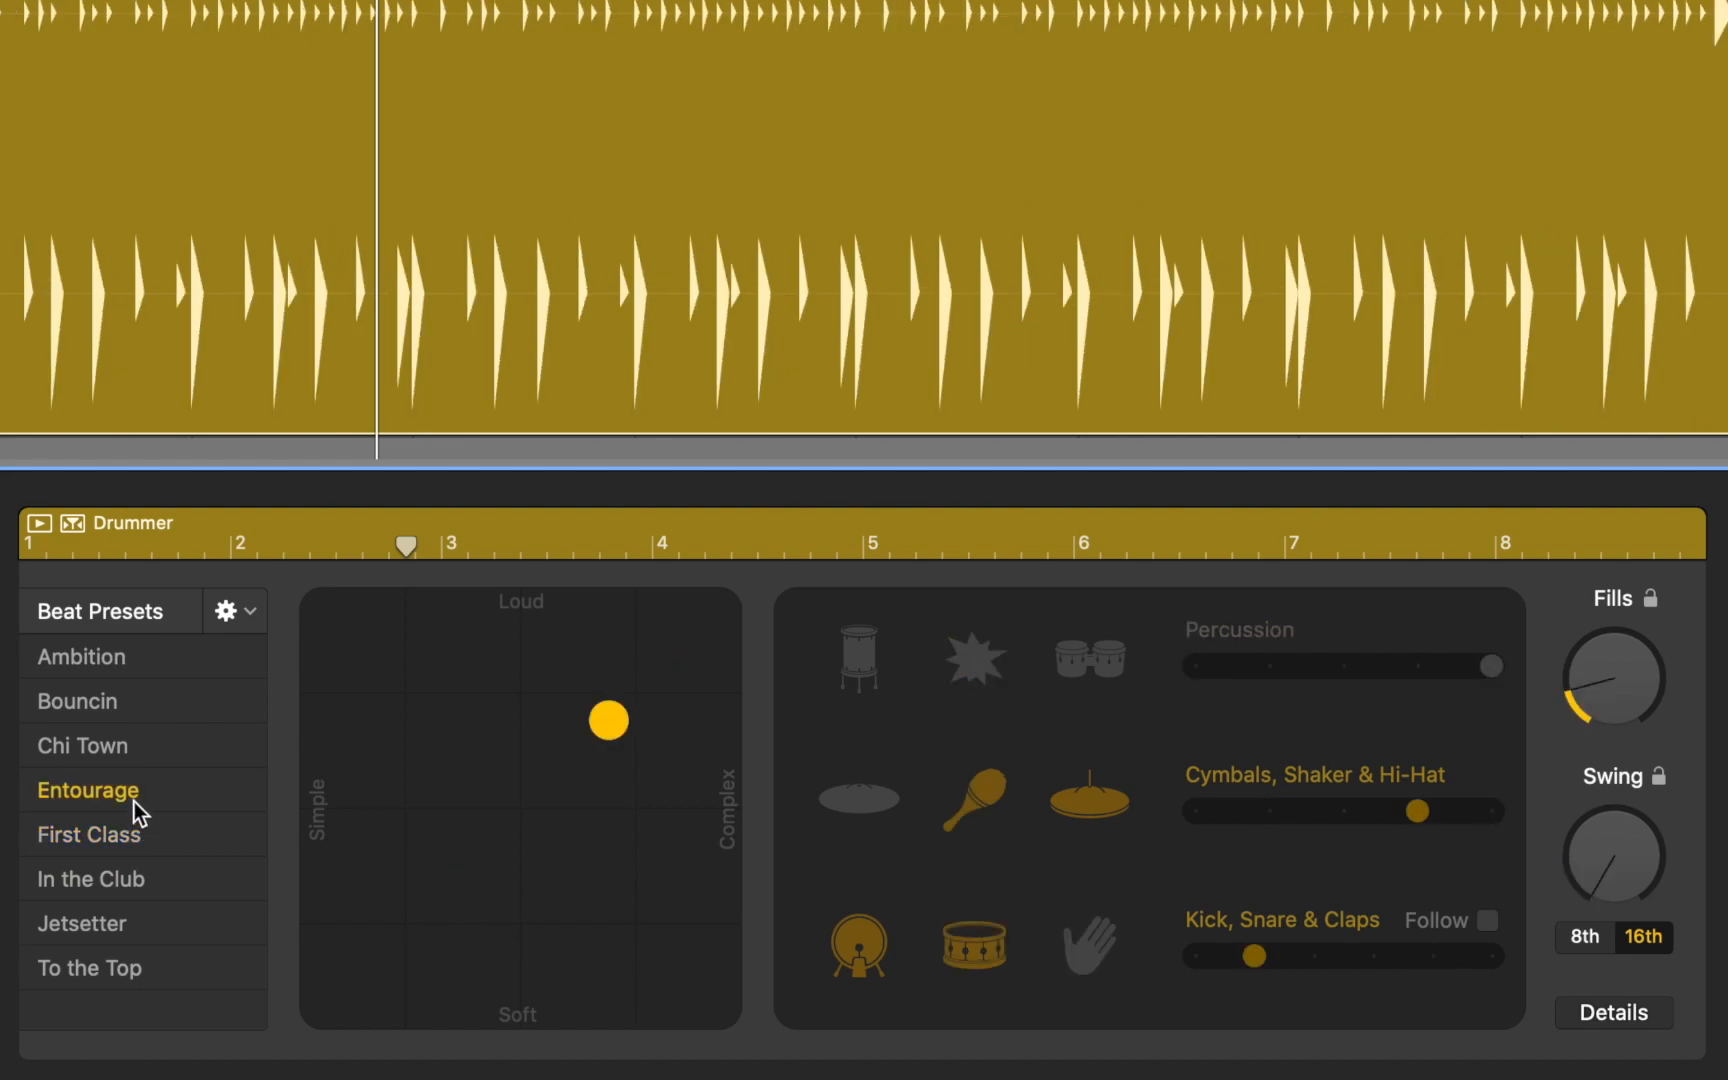
left_click(126, 879)
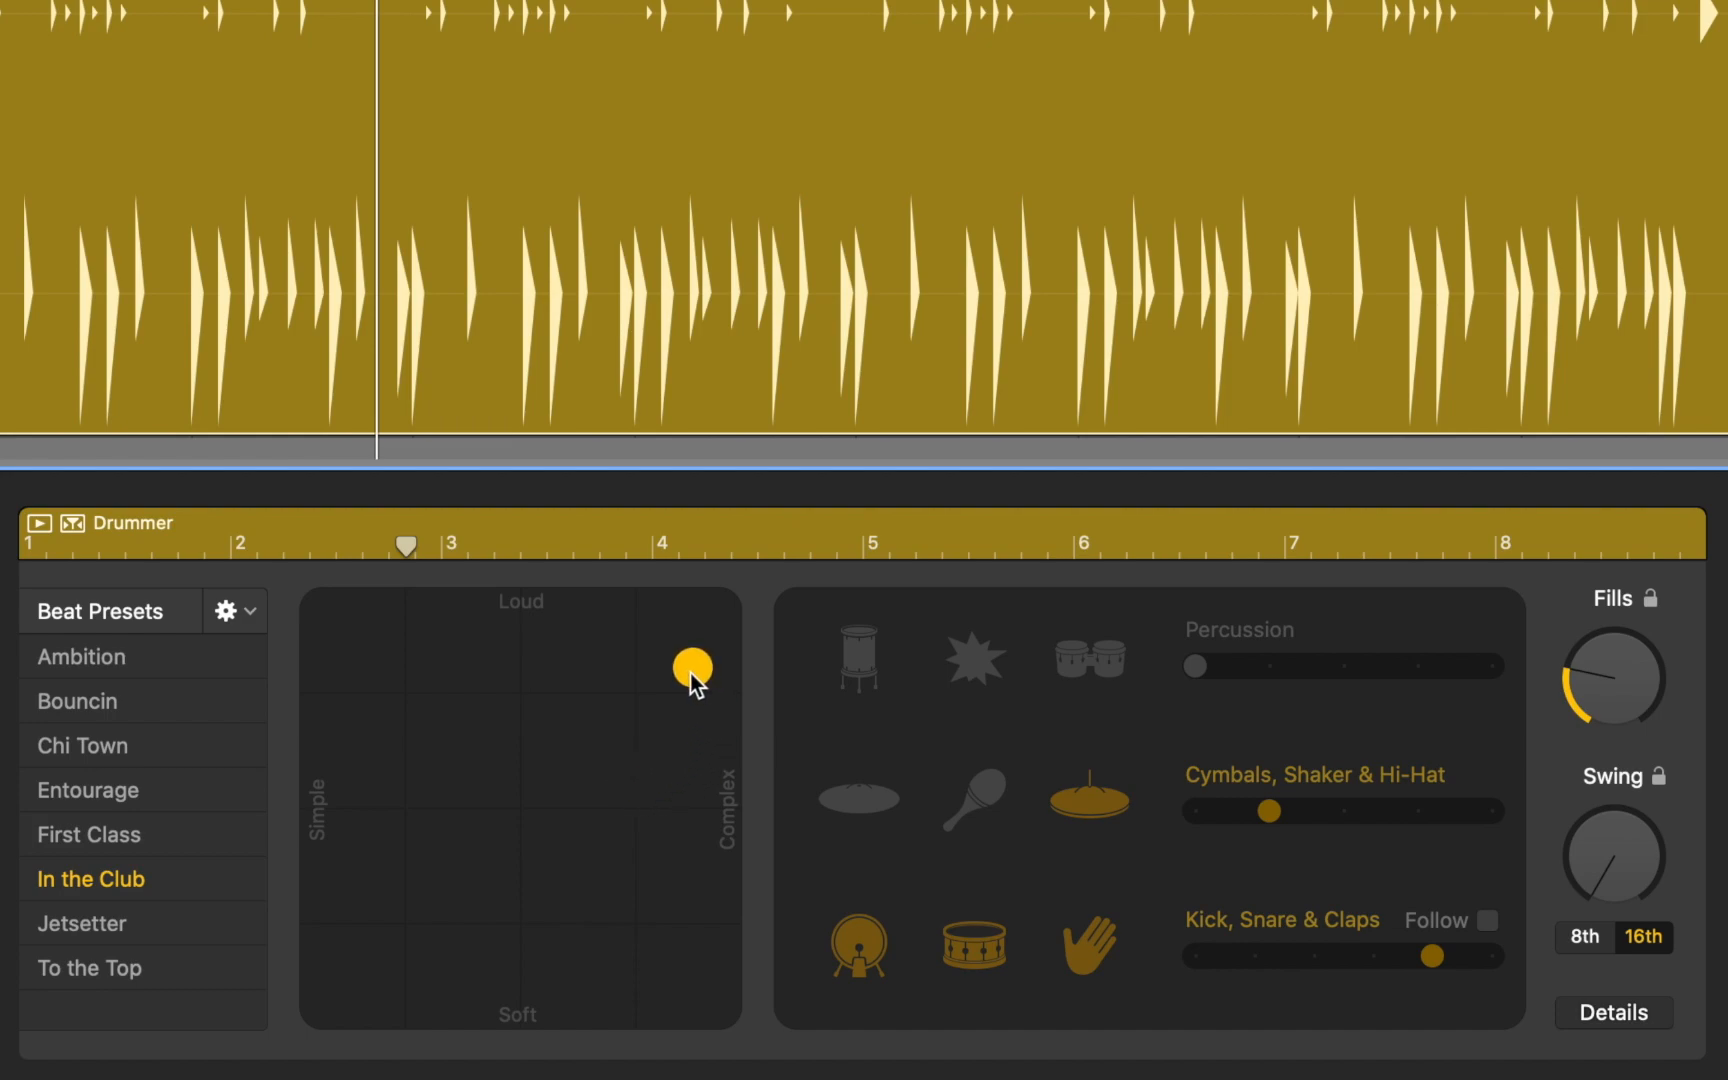
left_click_drag(690, 674, 688, 672)
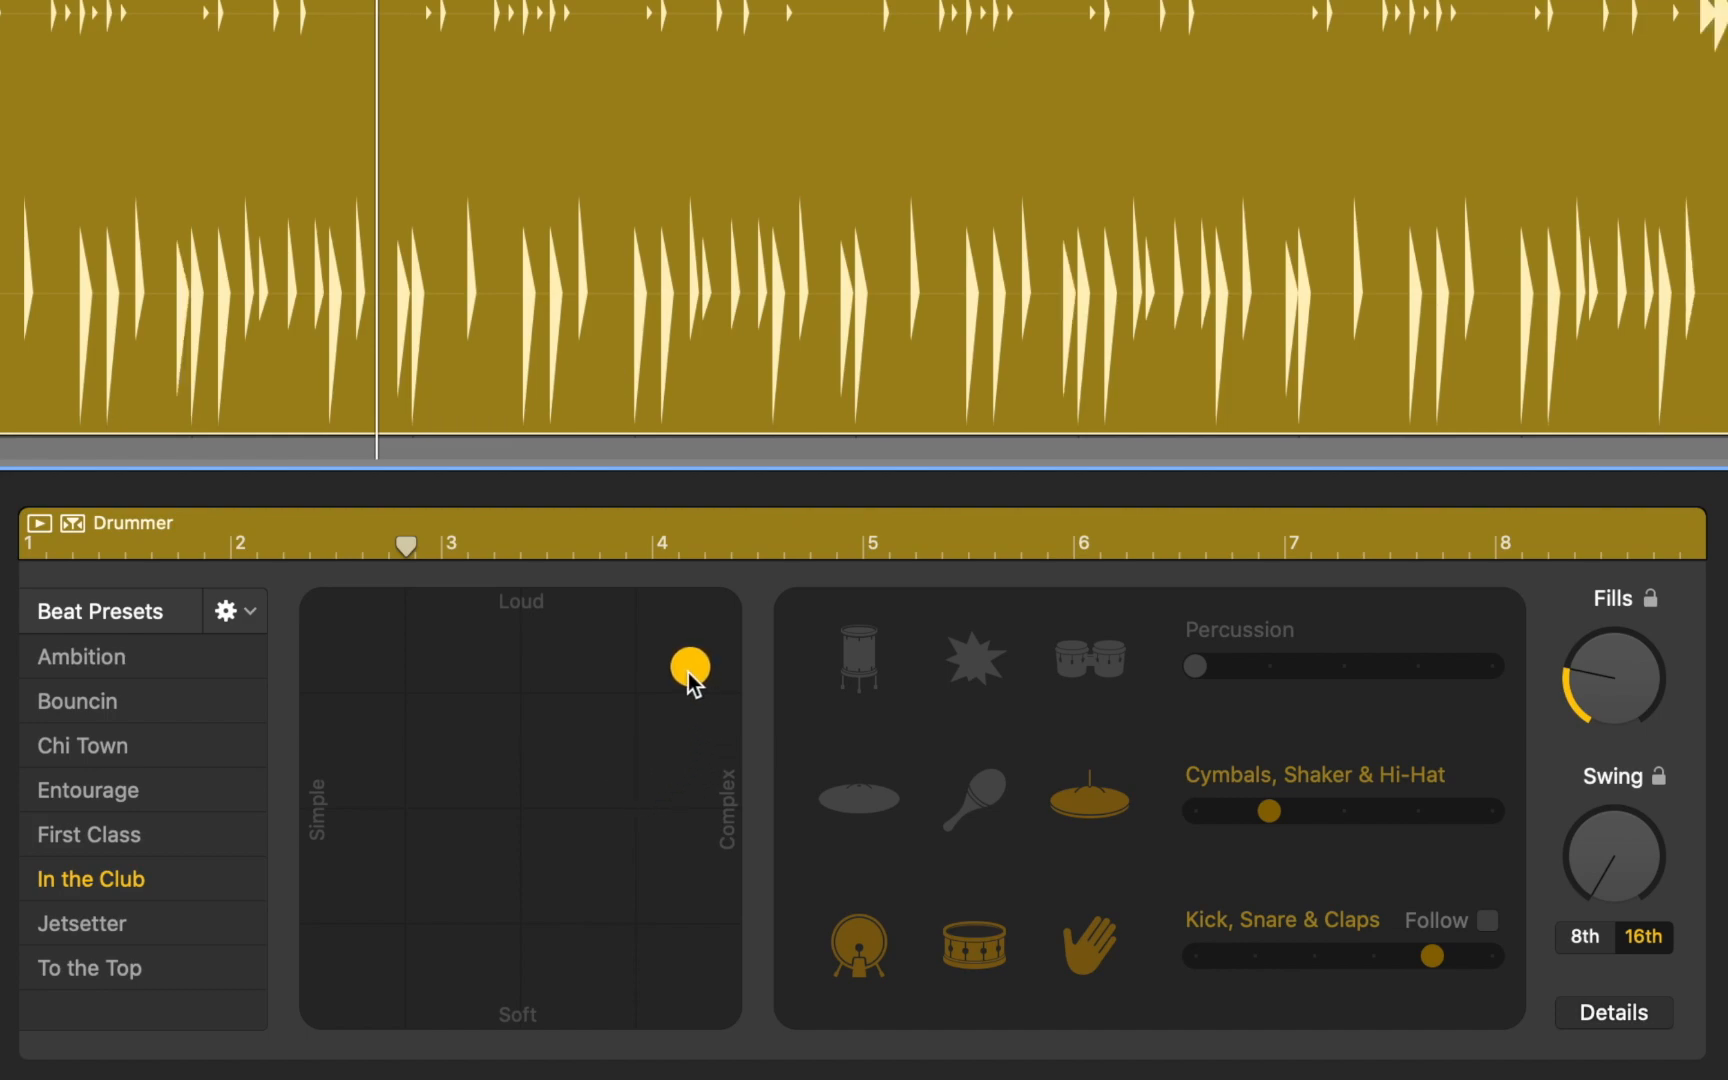
Try out percussion parts in the Drummer beat and alternative pattern variations for Cymbals, Shaker & Hi-Hat
left_click(865, 666)
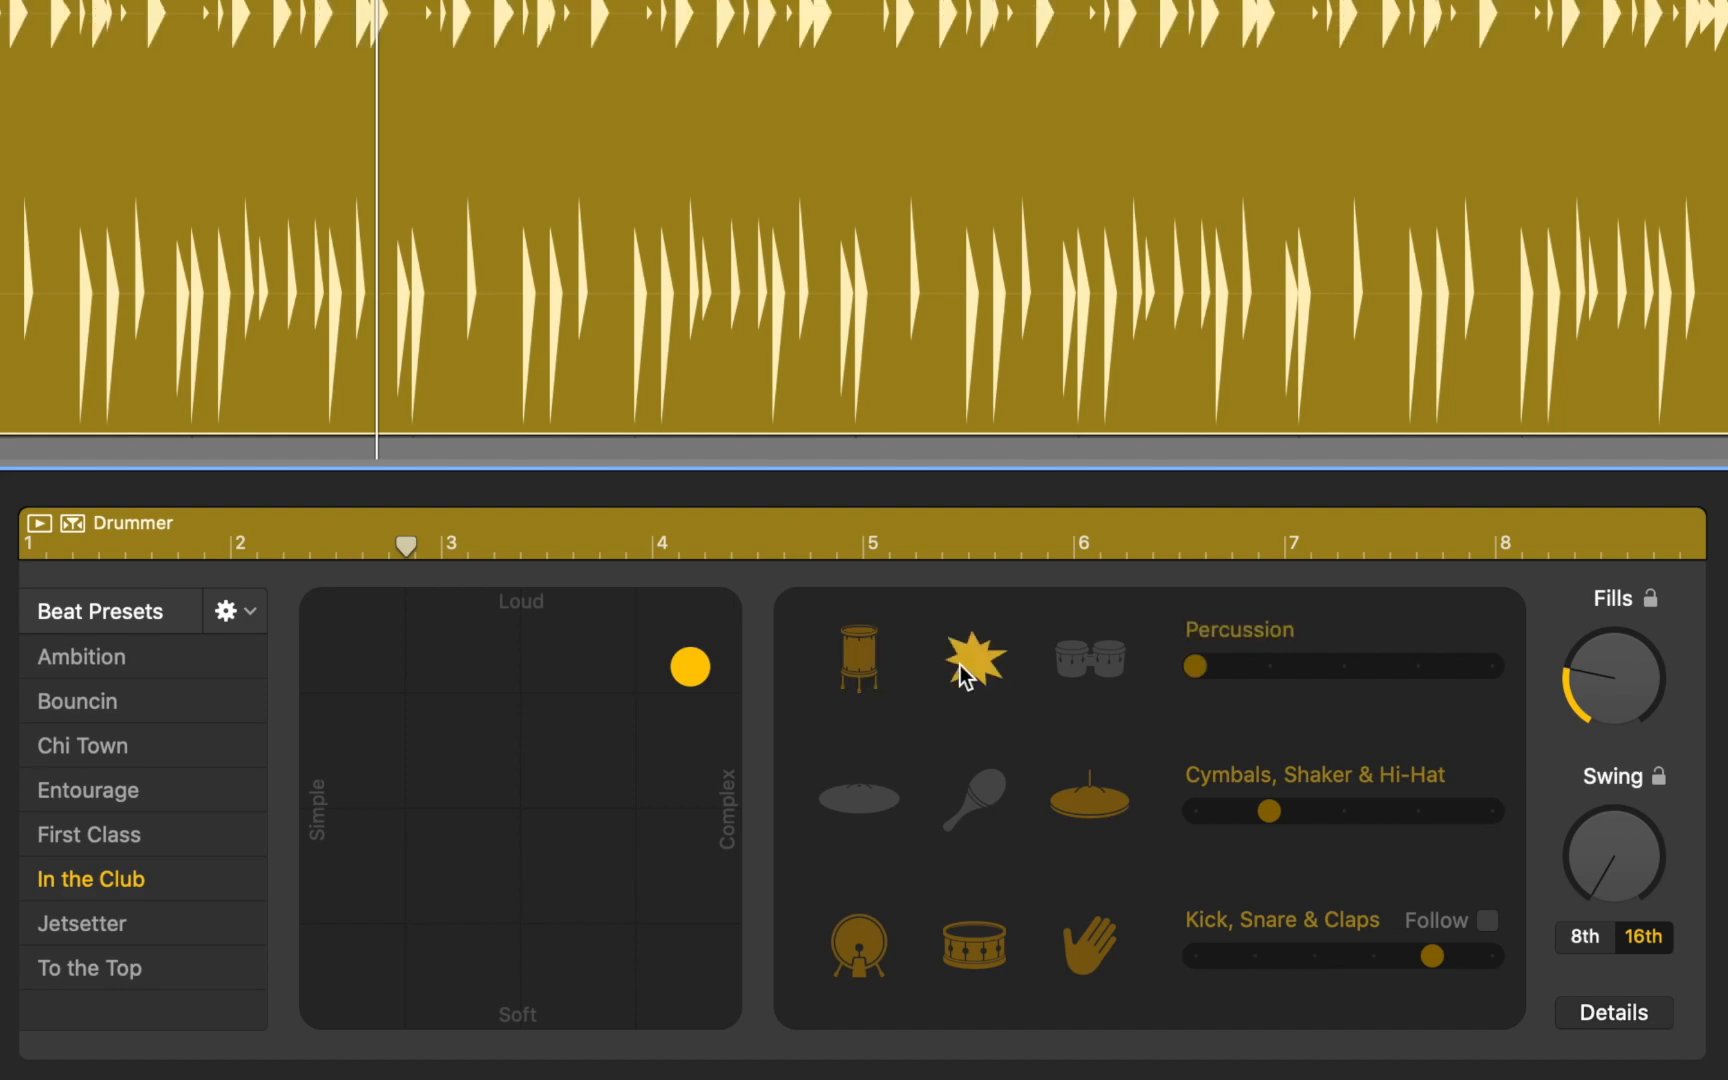
left_click(859, 664)
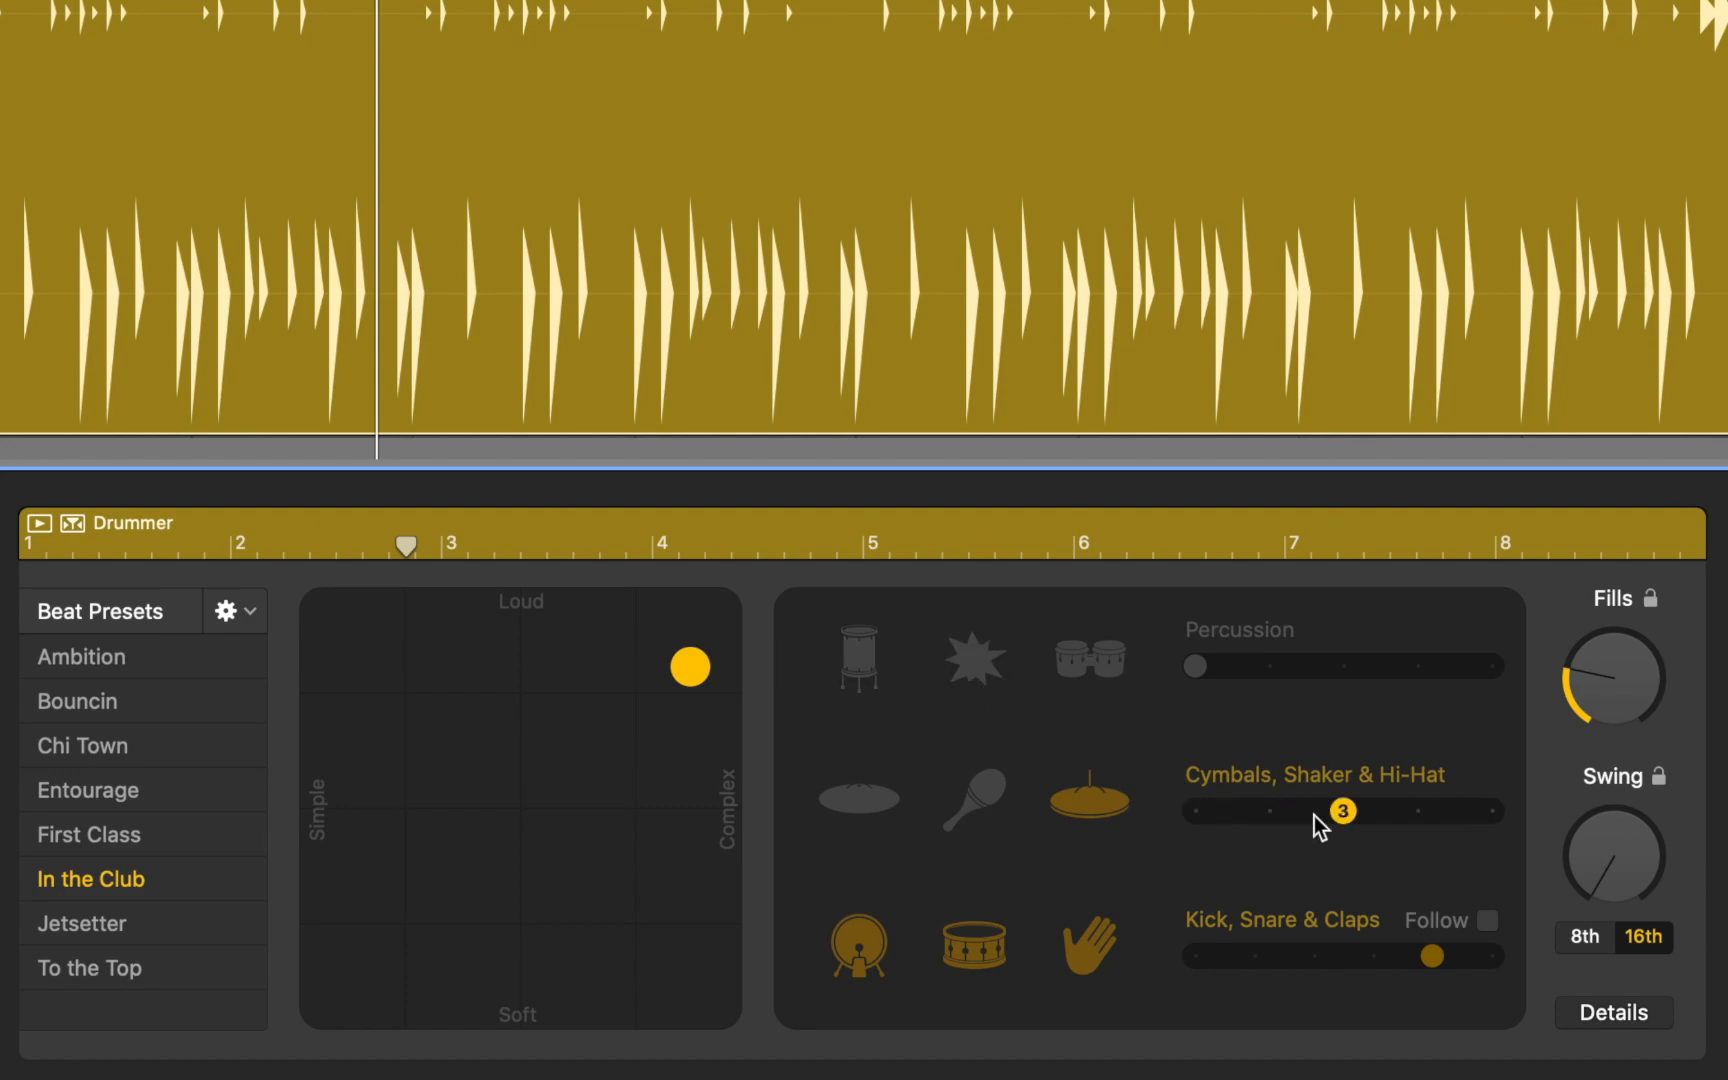
left_click_drag(1446, 815, 1490, 822)
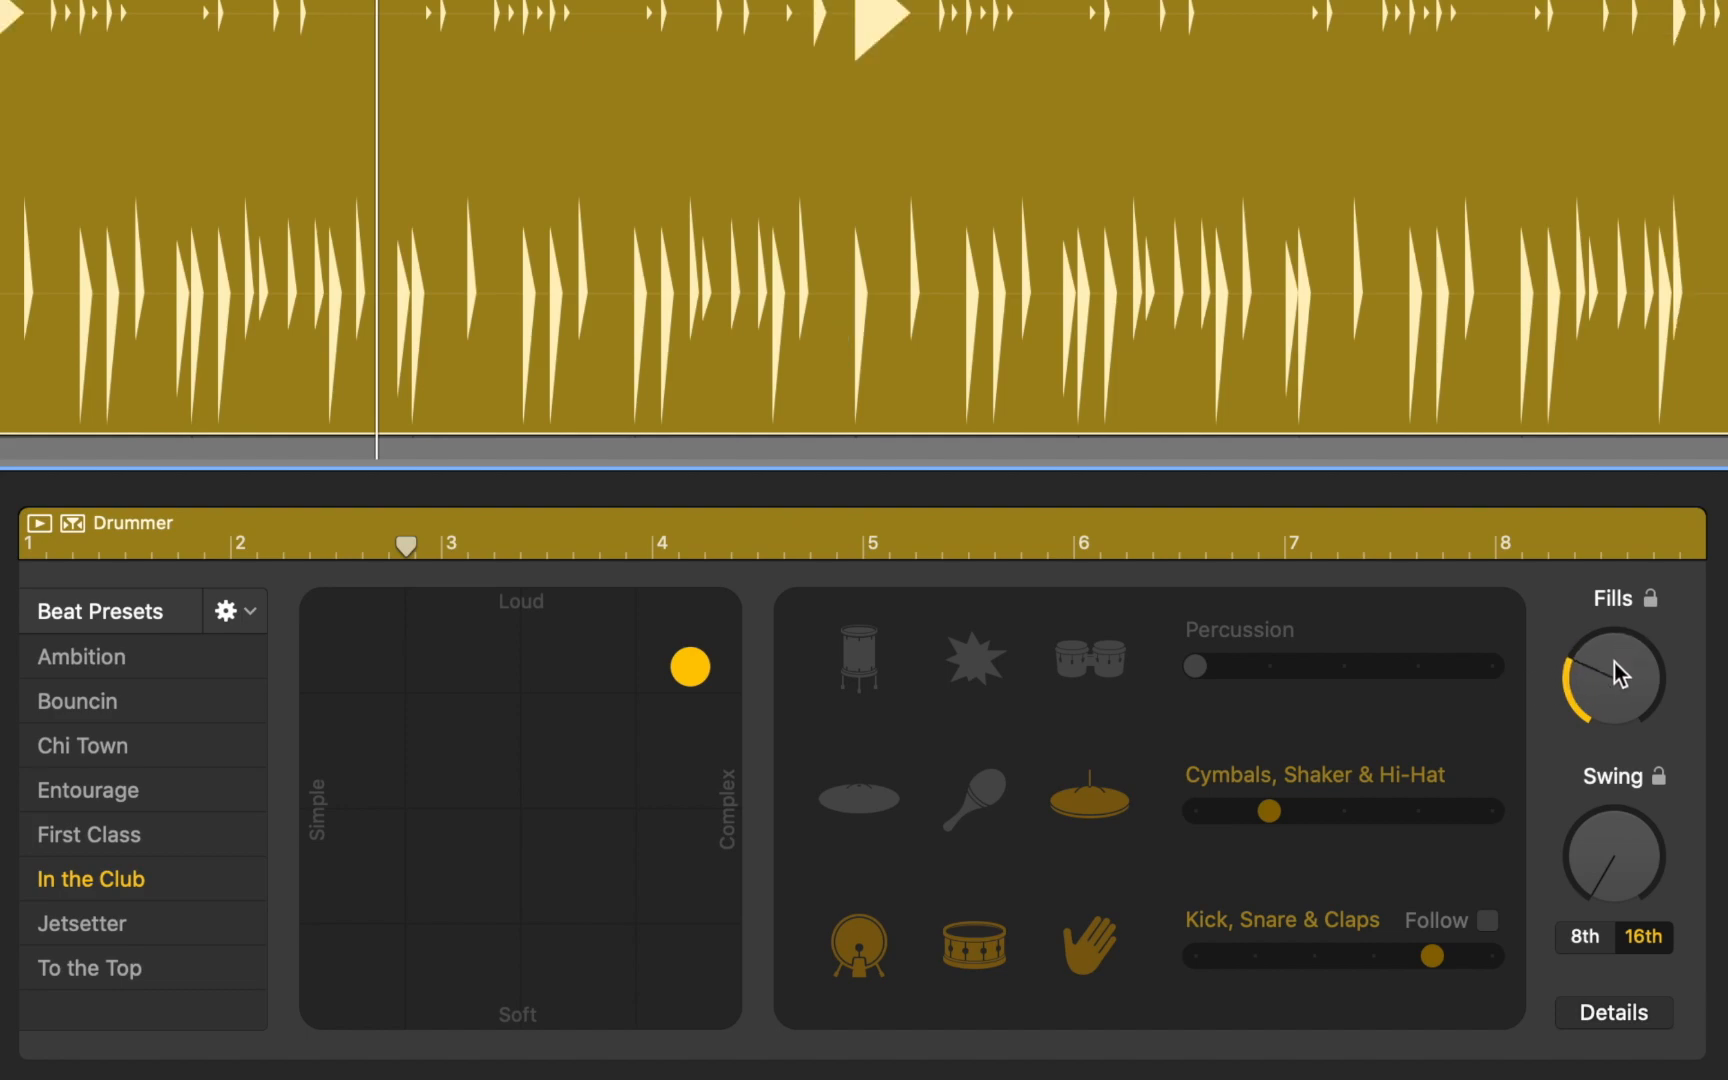
Raise the Fills amount slightly, try the Swing amount, and open the Drummer's detail settings
left_click_drag(1615, 662, 1613, 666)
left_click_drag(1628, 880, 1615, 919)
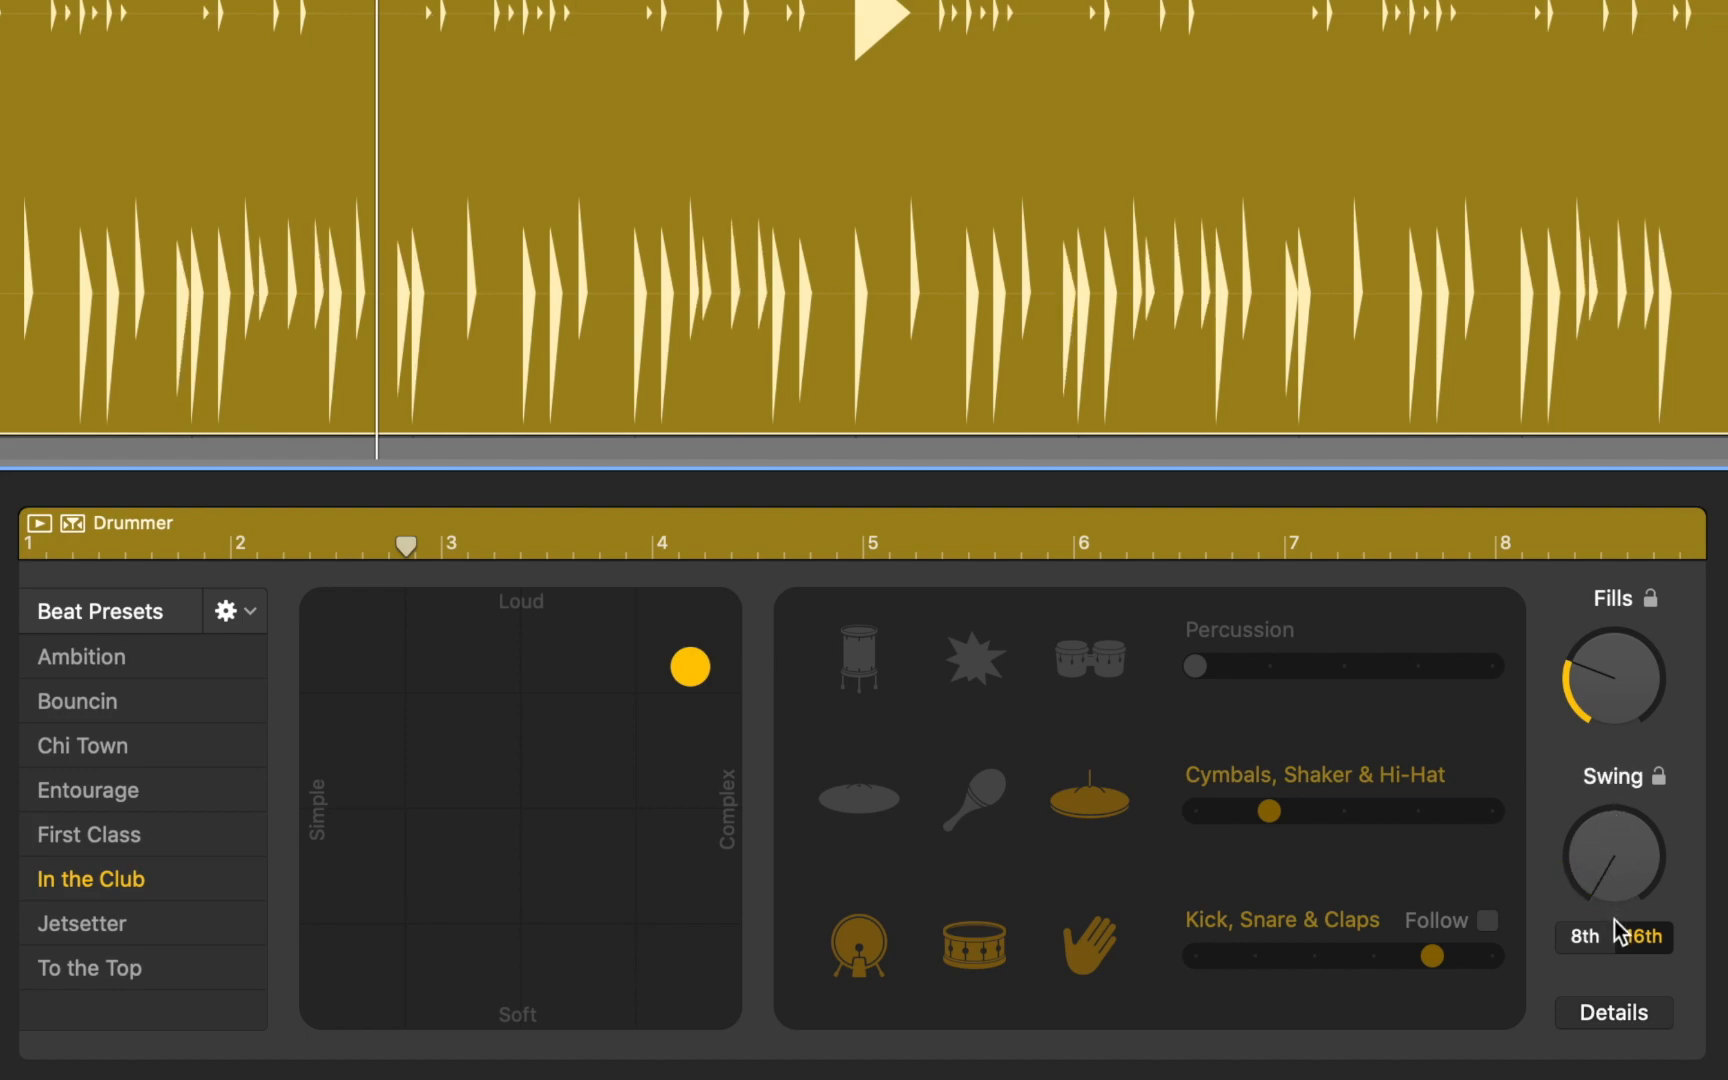
left_click(1627, 1025)
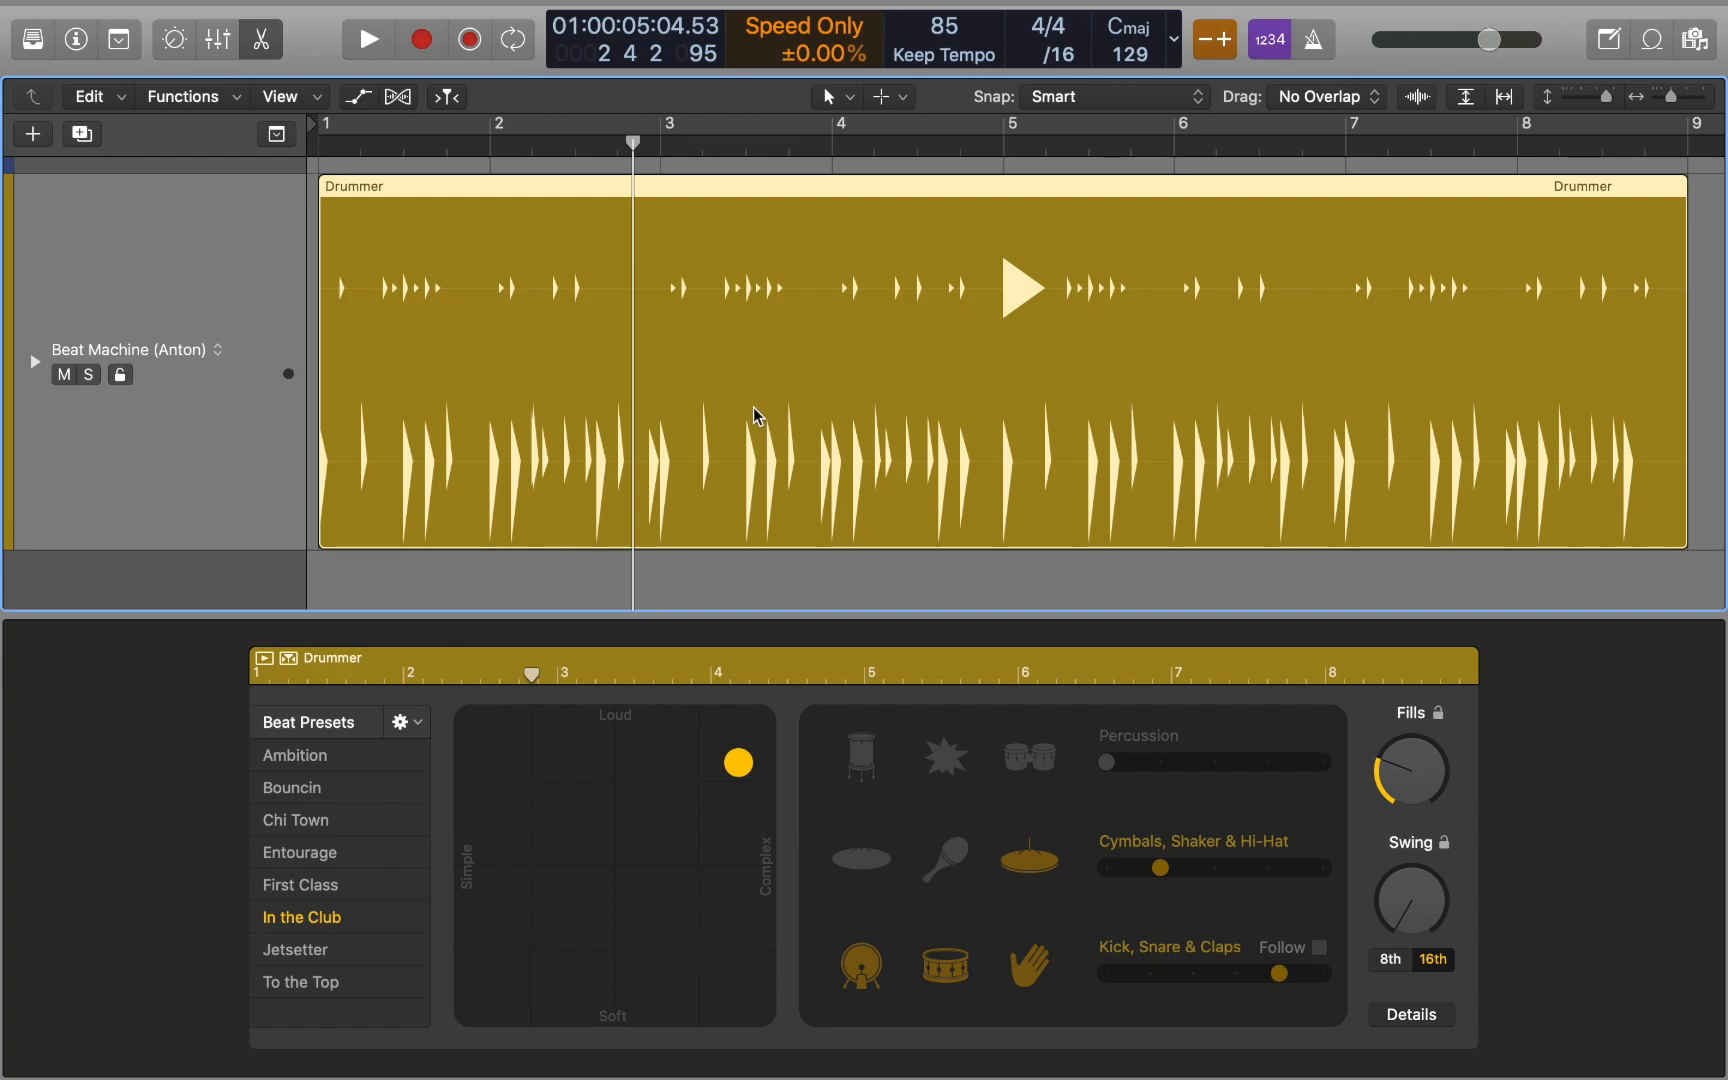
Delete the Drummer region and add Intro, Verse and Chorus markers to the Arrangement track
key("Delete")
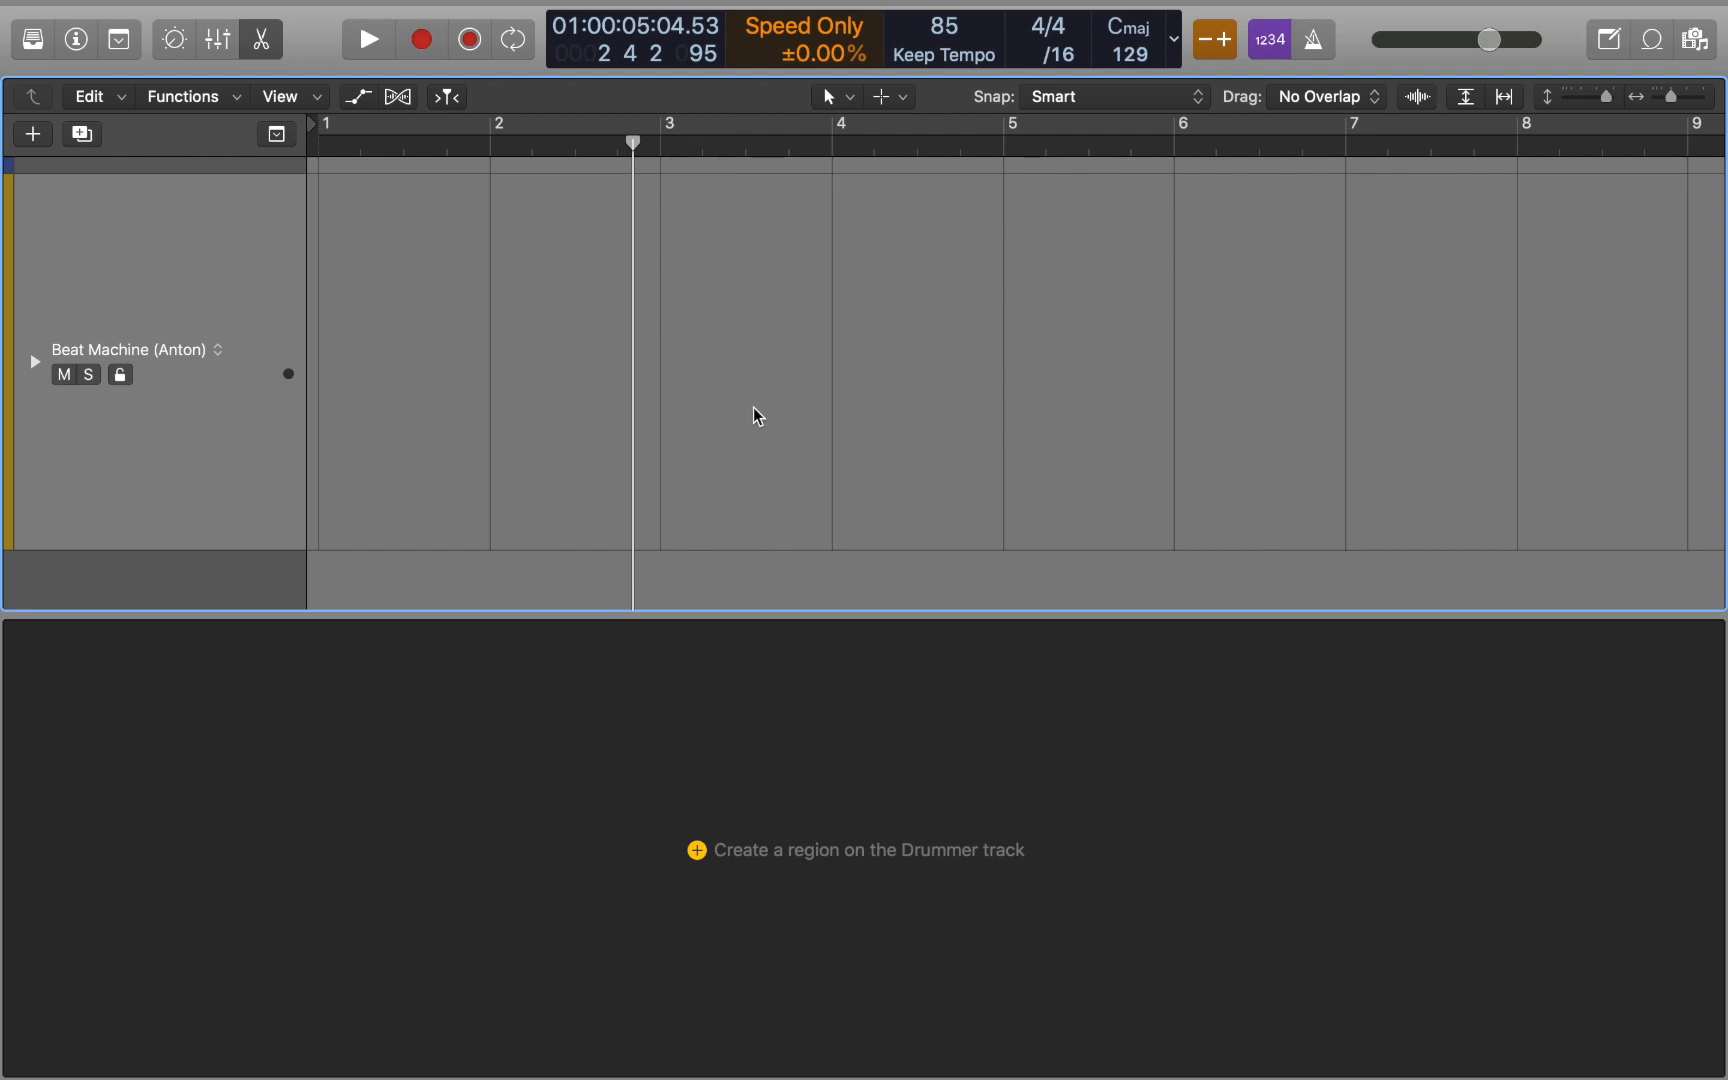
left_click(276, 135)
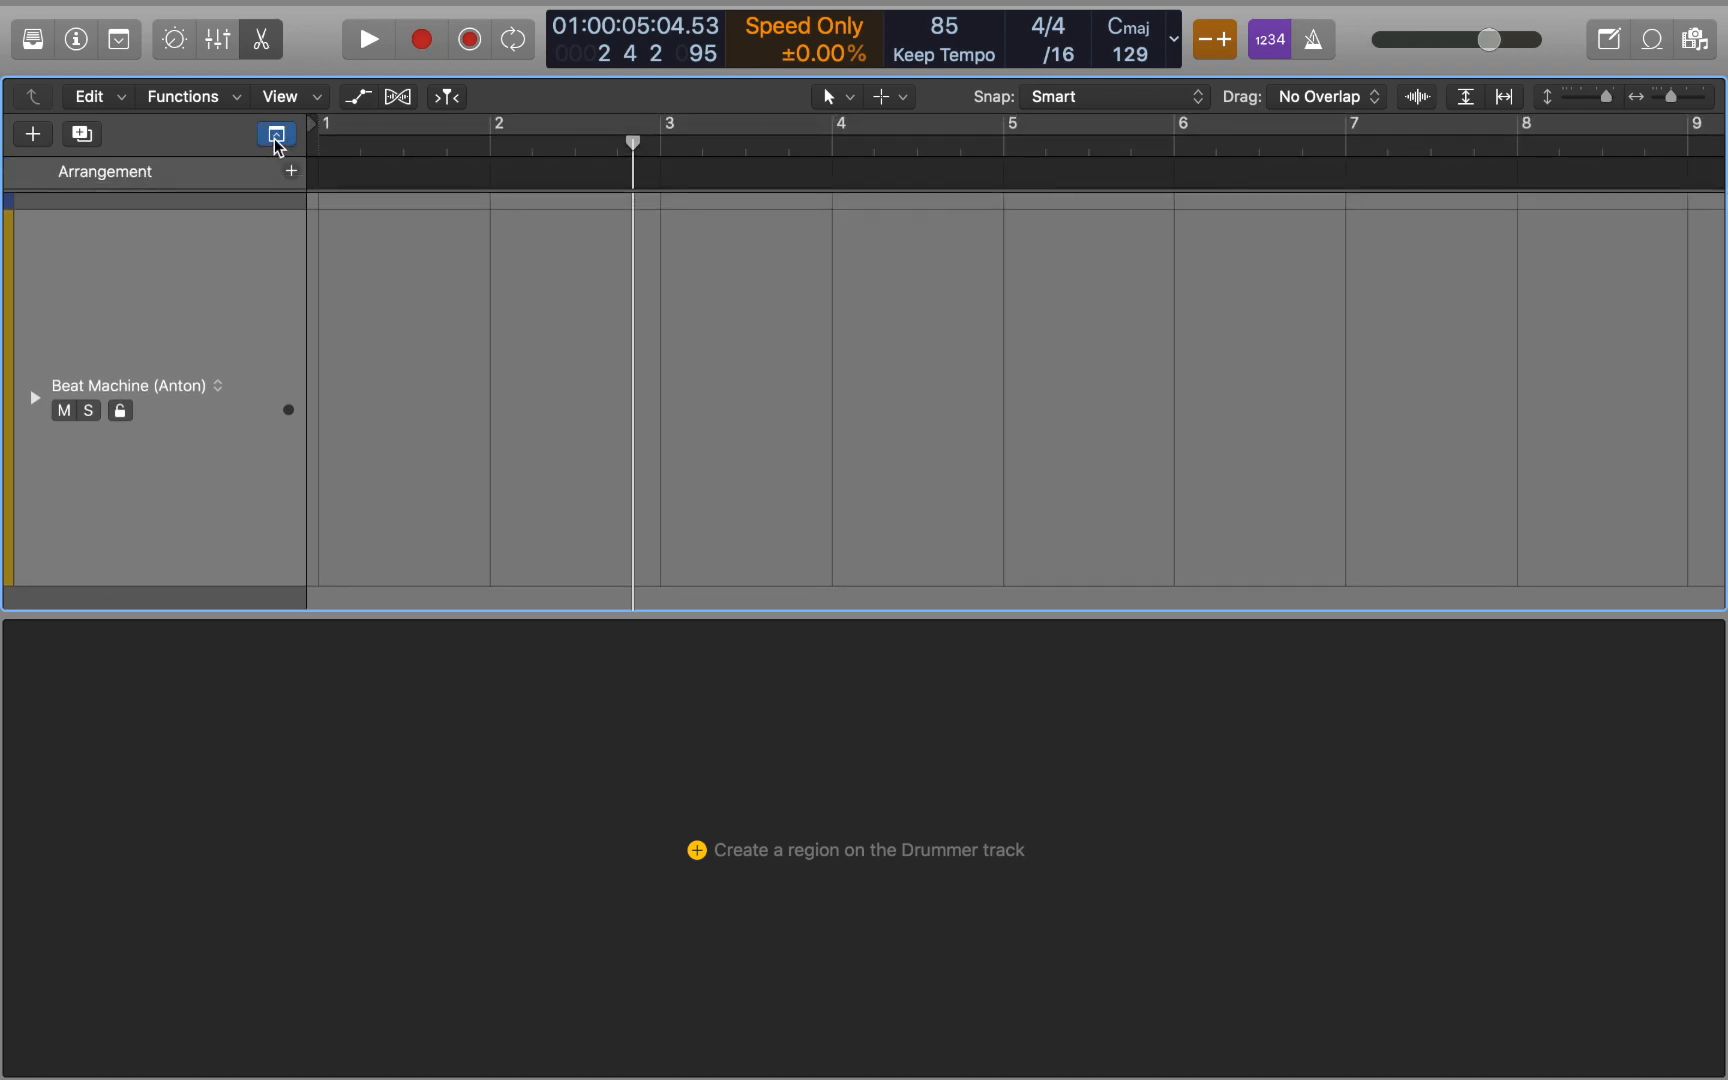
left_click(291, 172)
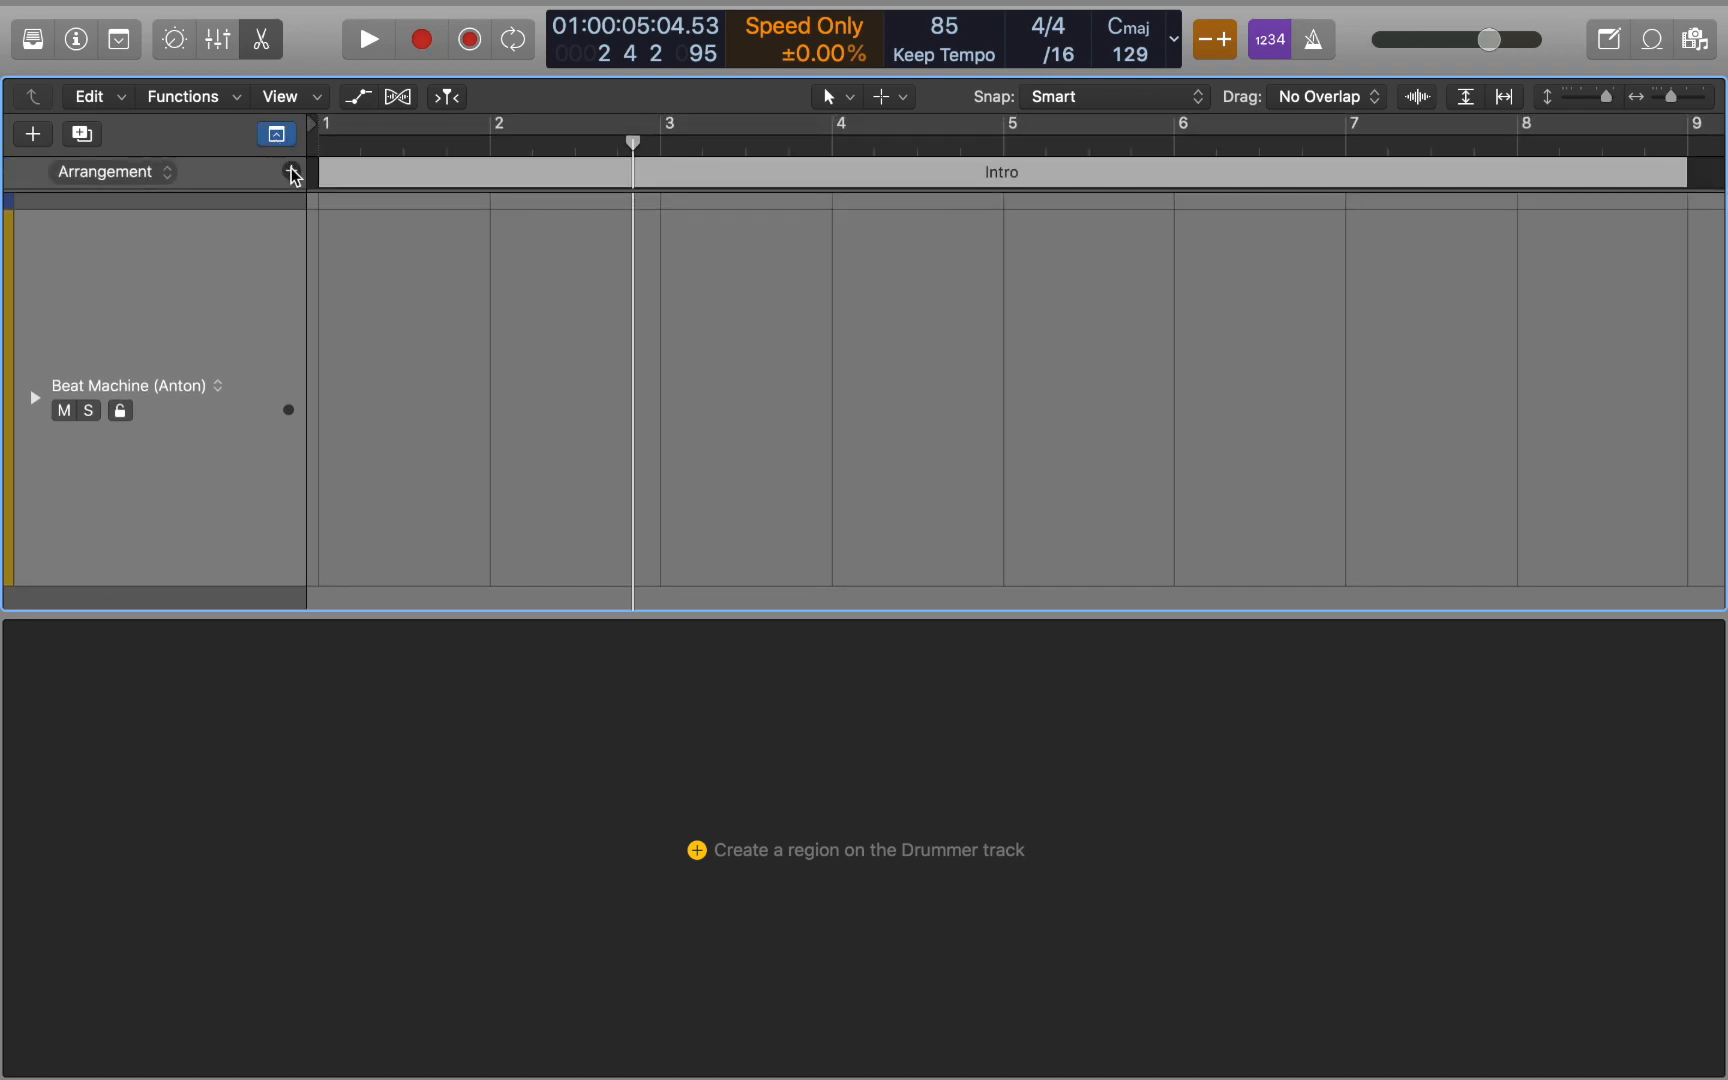
left_click(291, 172)
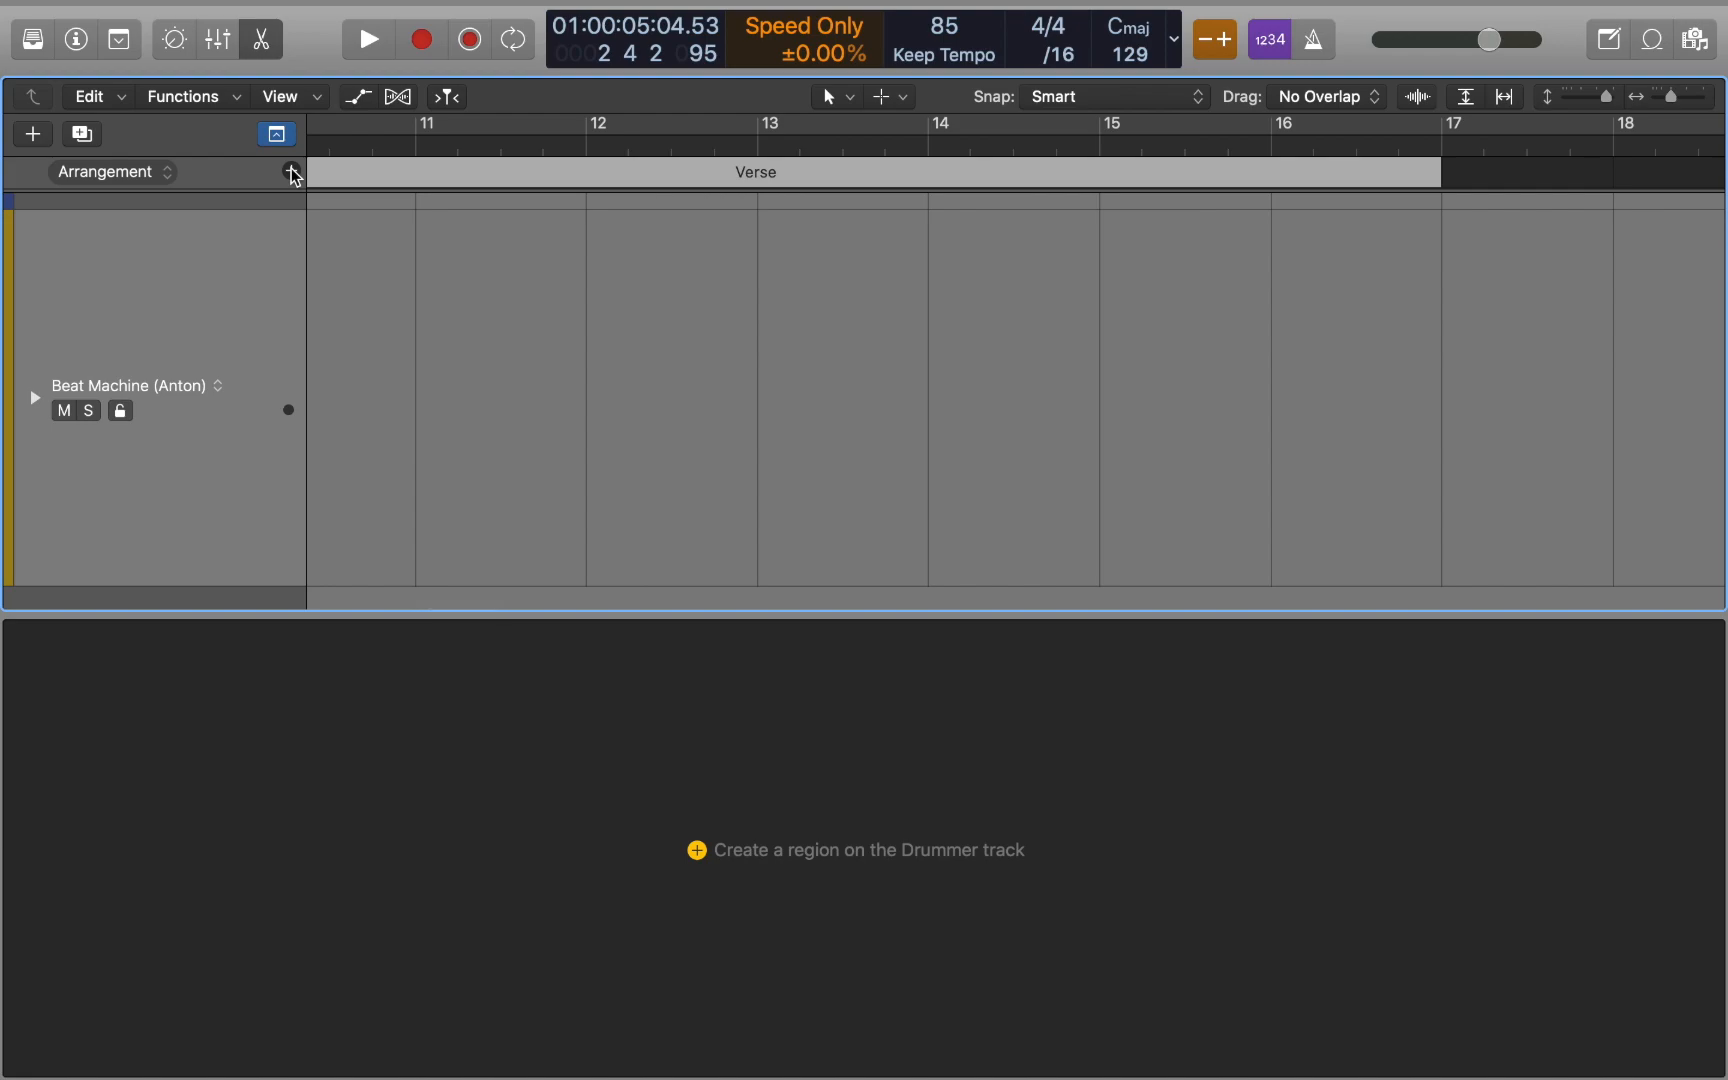
left_click(291, 172)
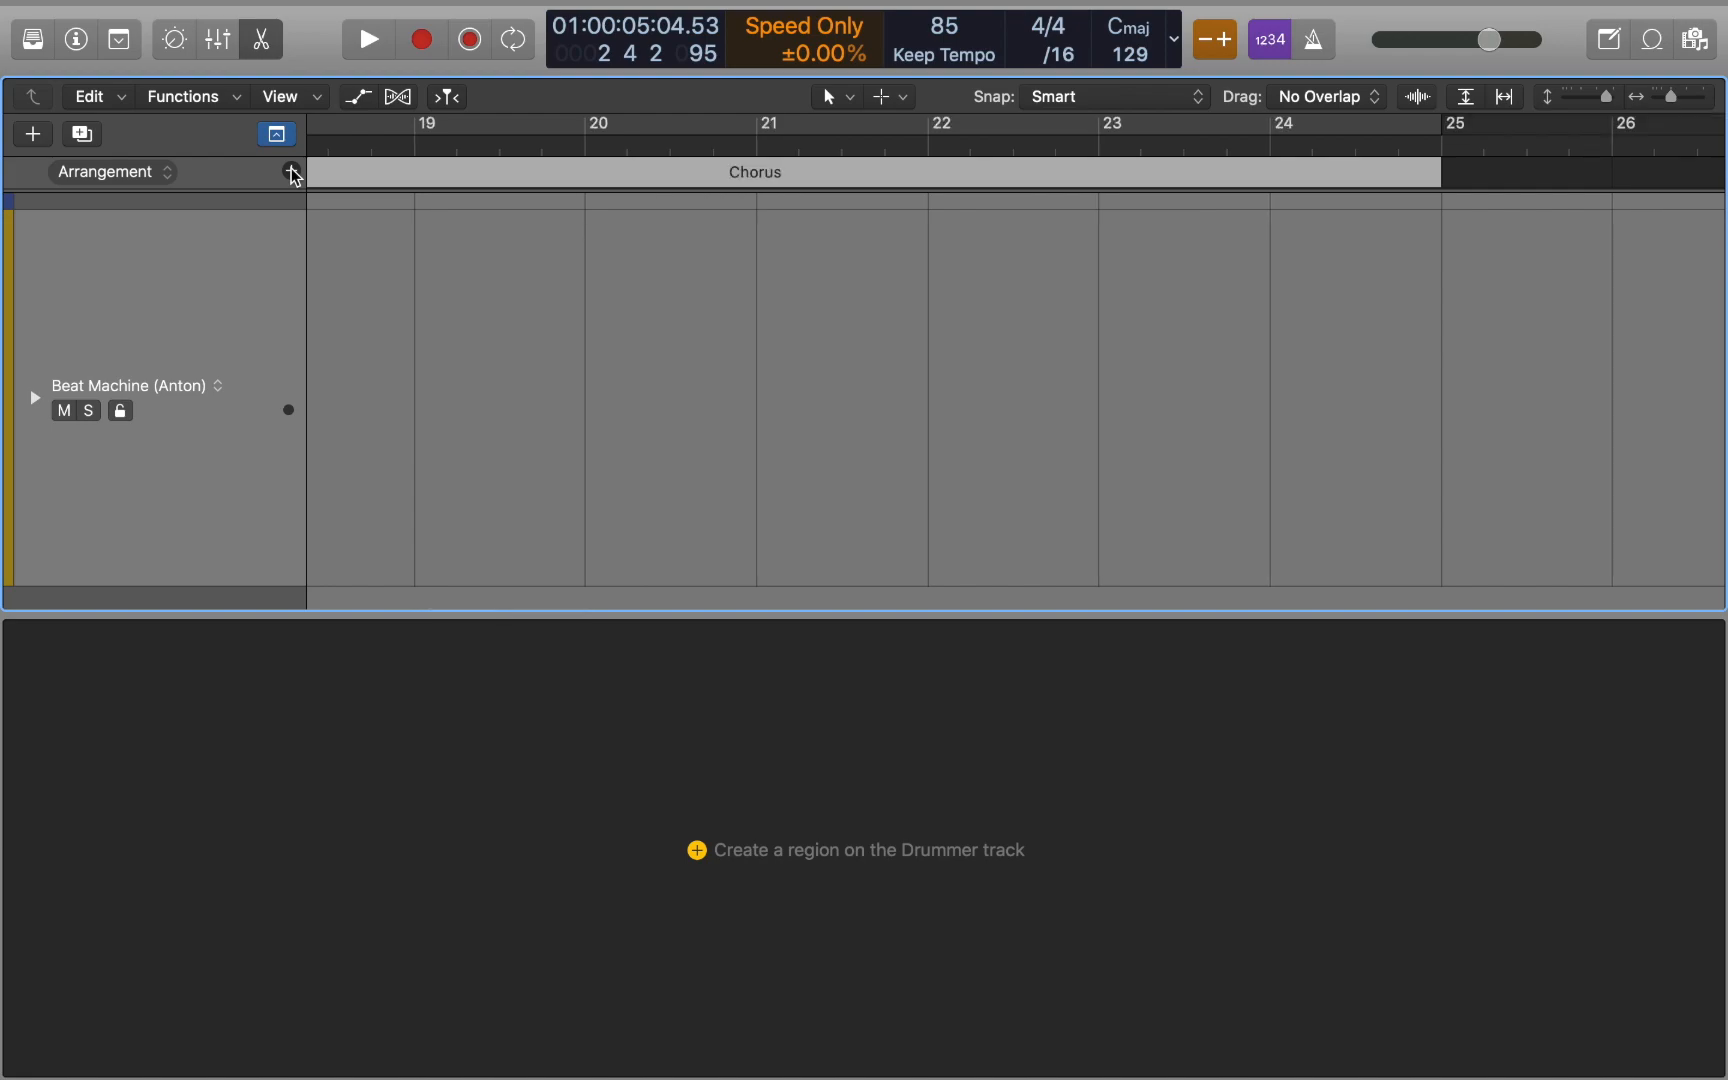
Shorten the Intro, Verse and Chorus arrangement markers to four bars each, so the Chorus ends at bar 13
scroll(408, 375, "left", 15)
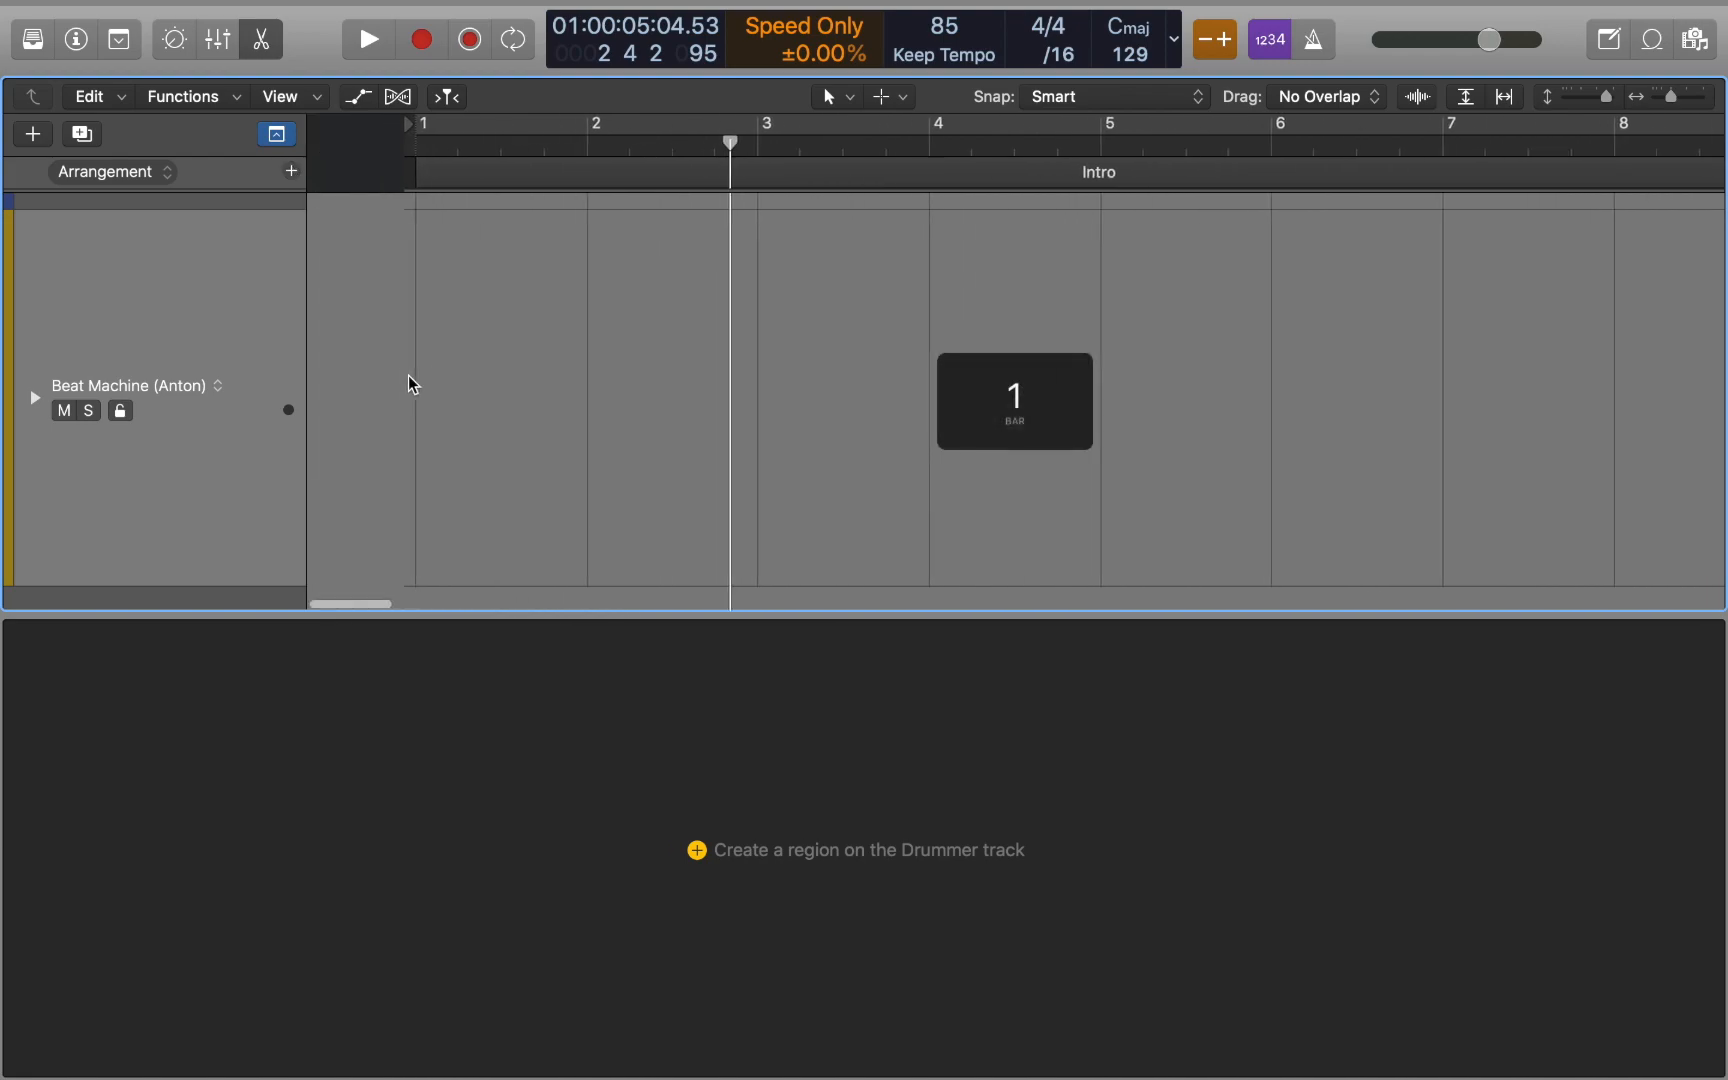
key("super+Left")
key("super+Left")
key("super+Left")
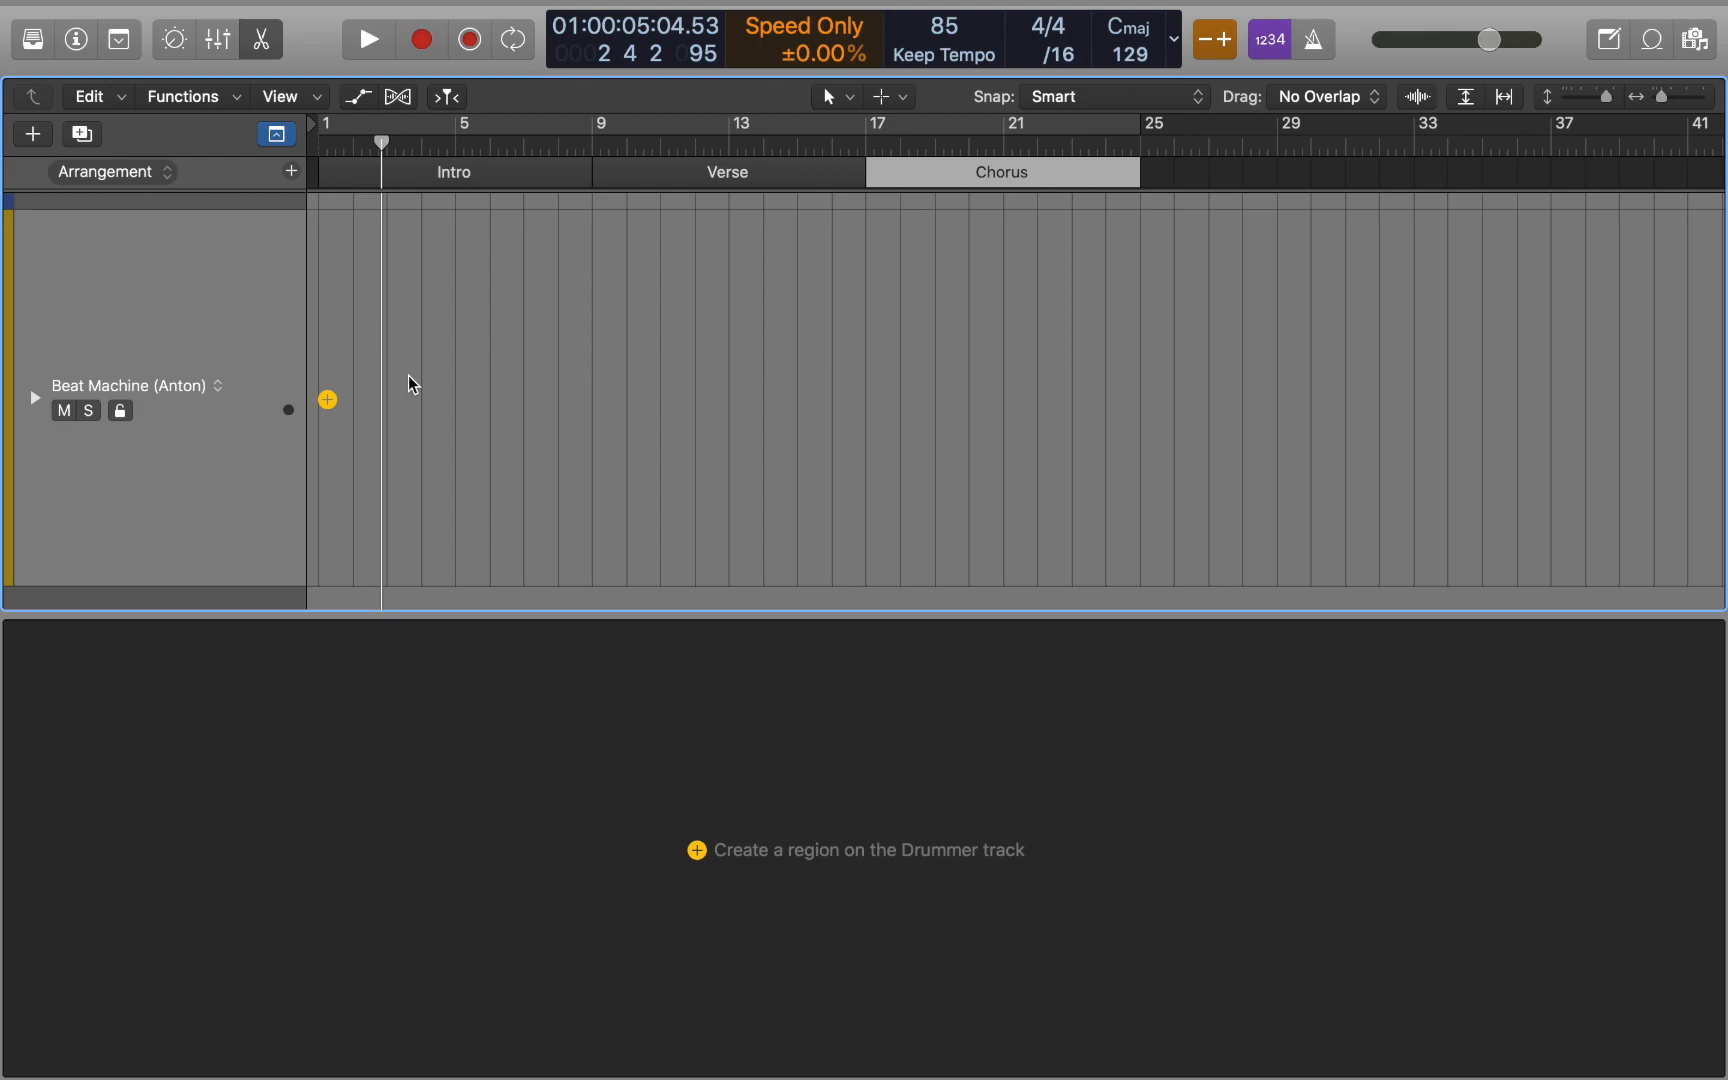
left_click_drag(594, 177, 454, 181)
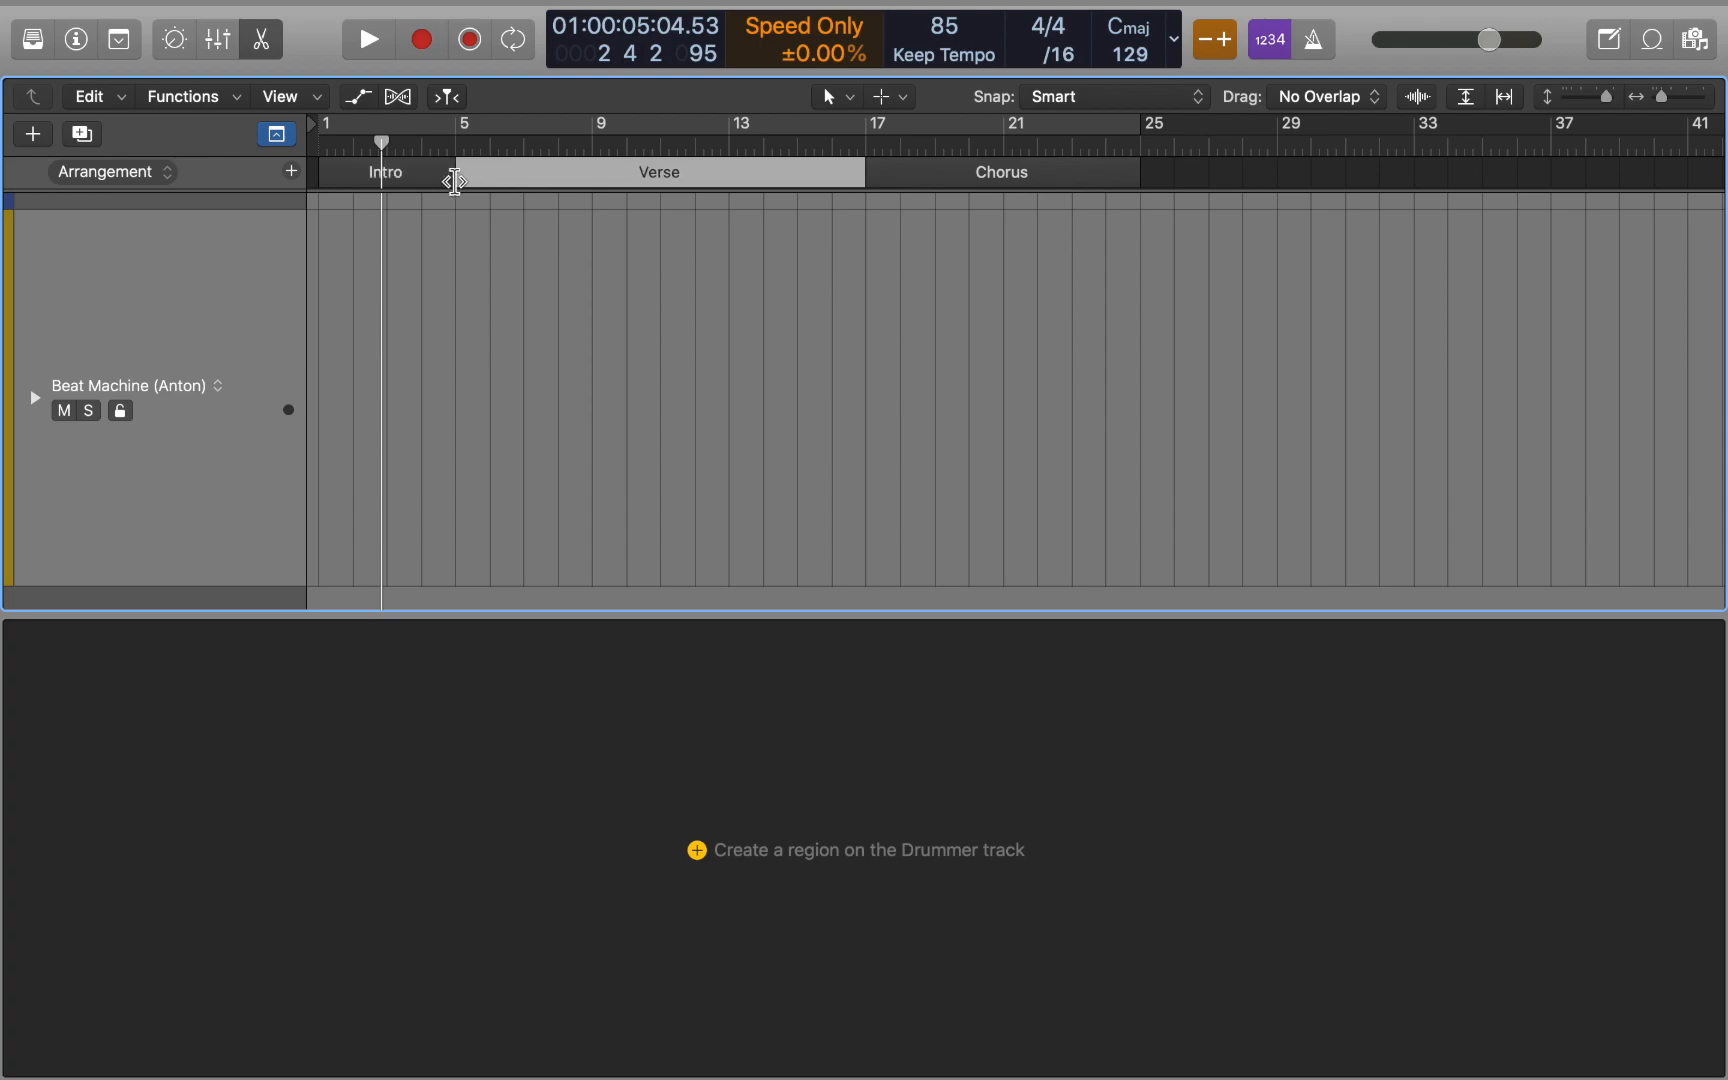
left_click_drag(866, 177, 590, 185)
left_click_drag(1140, 183, 730, 210)
Populate the Beat Machine track with Drummer regions that follow the arrangement markers
mouse_move(456, 323)
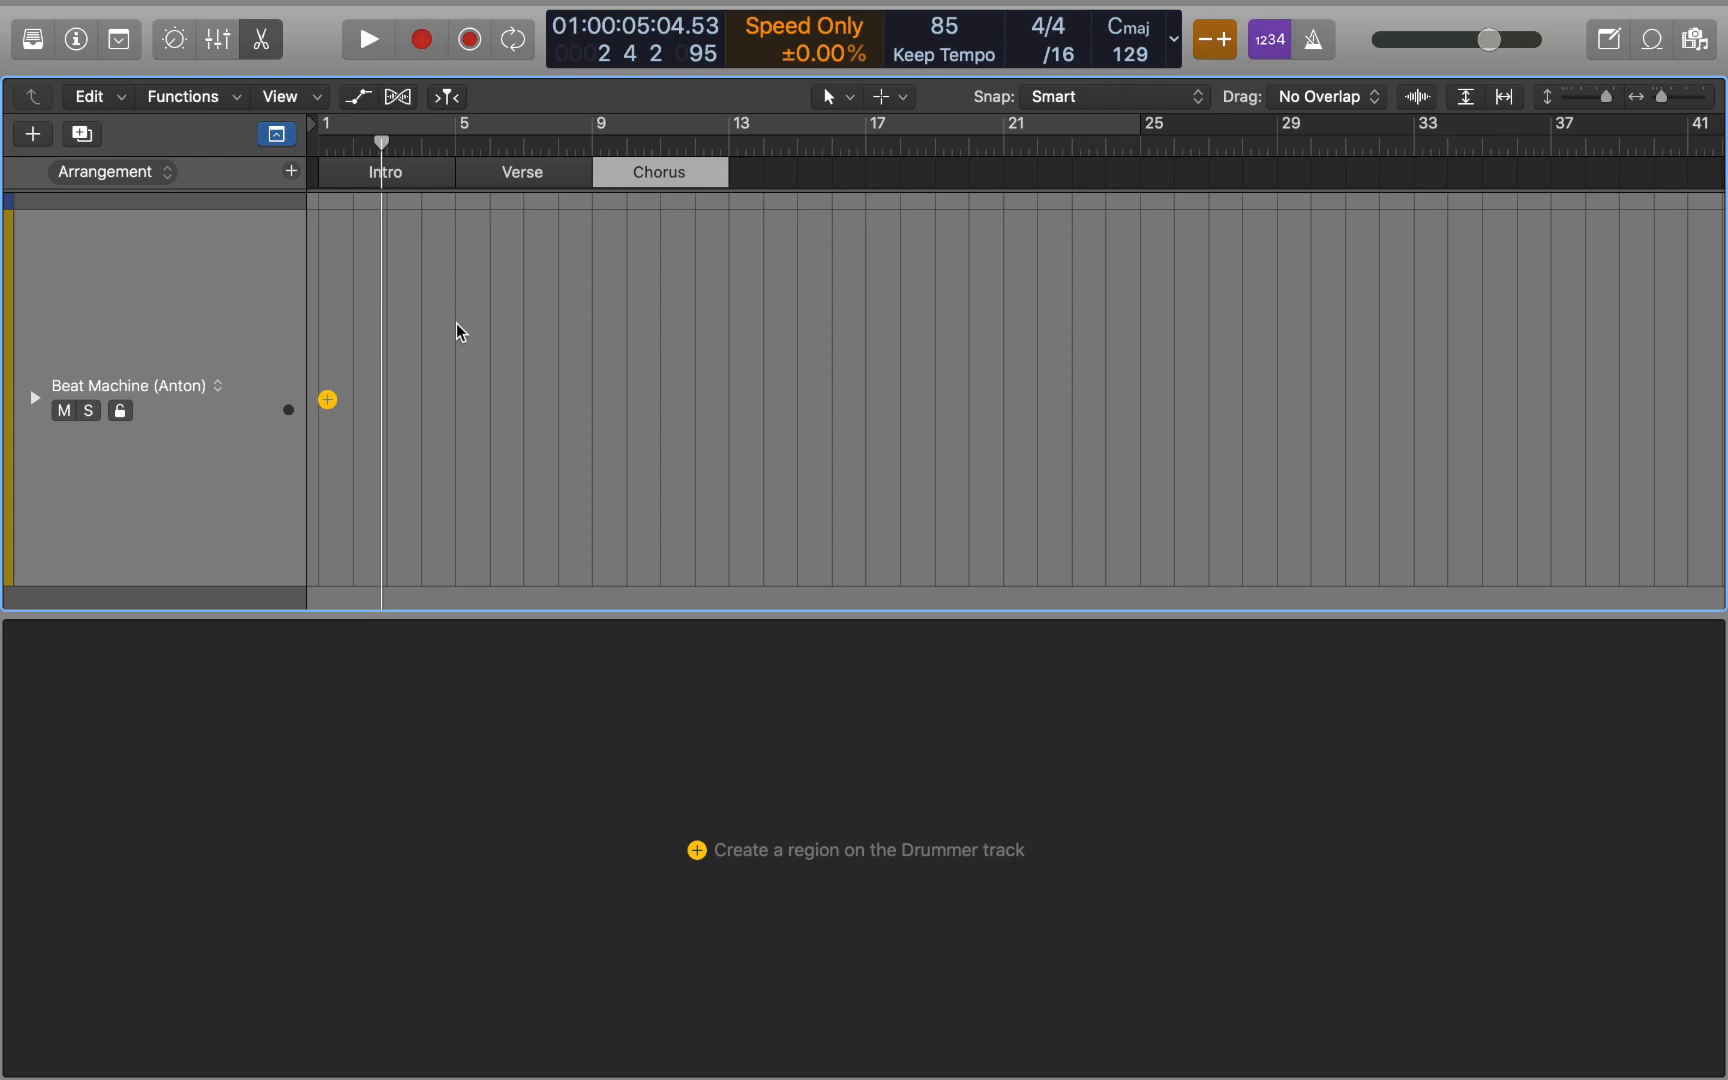
right_click(456, 323)
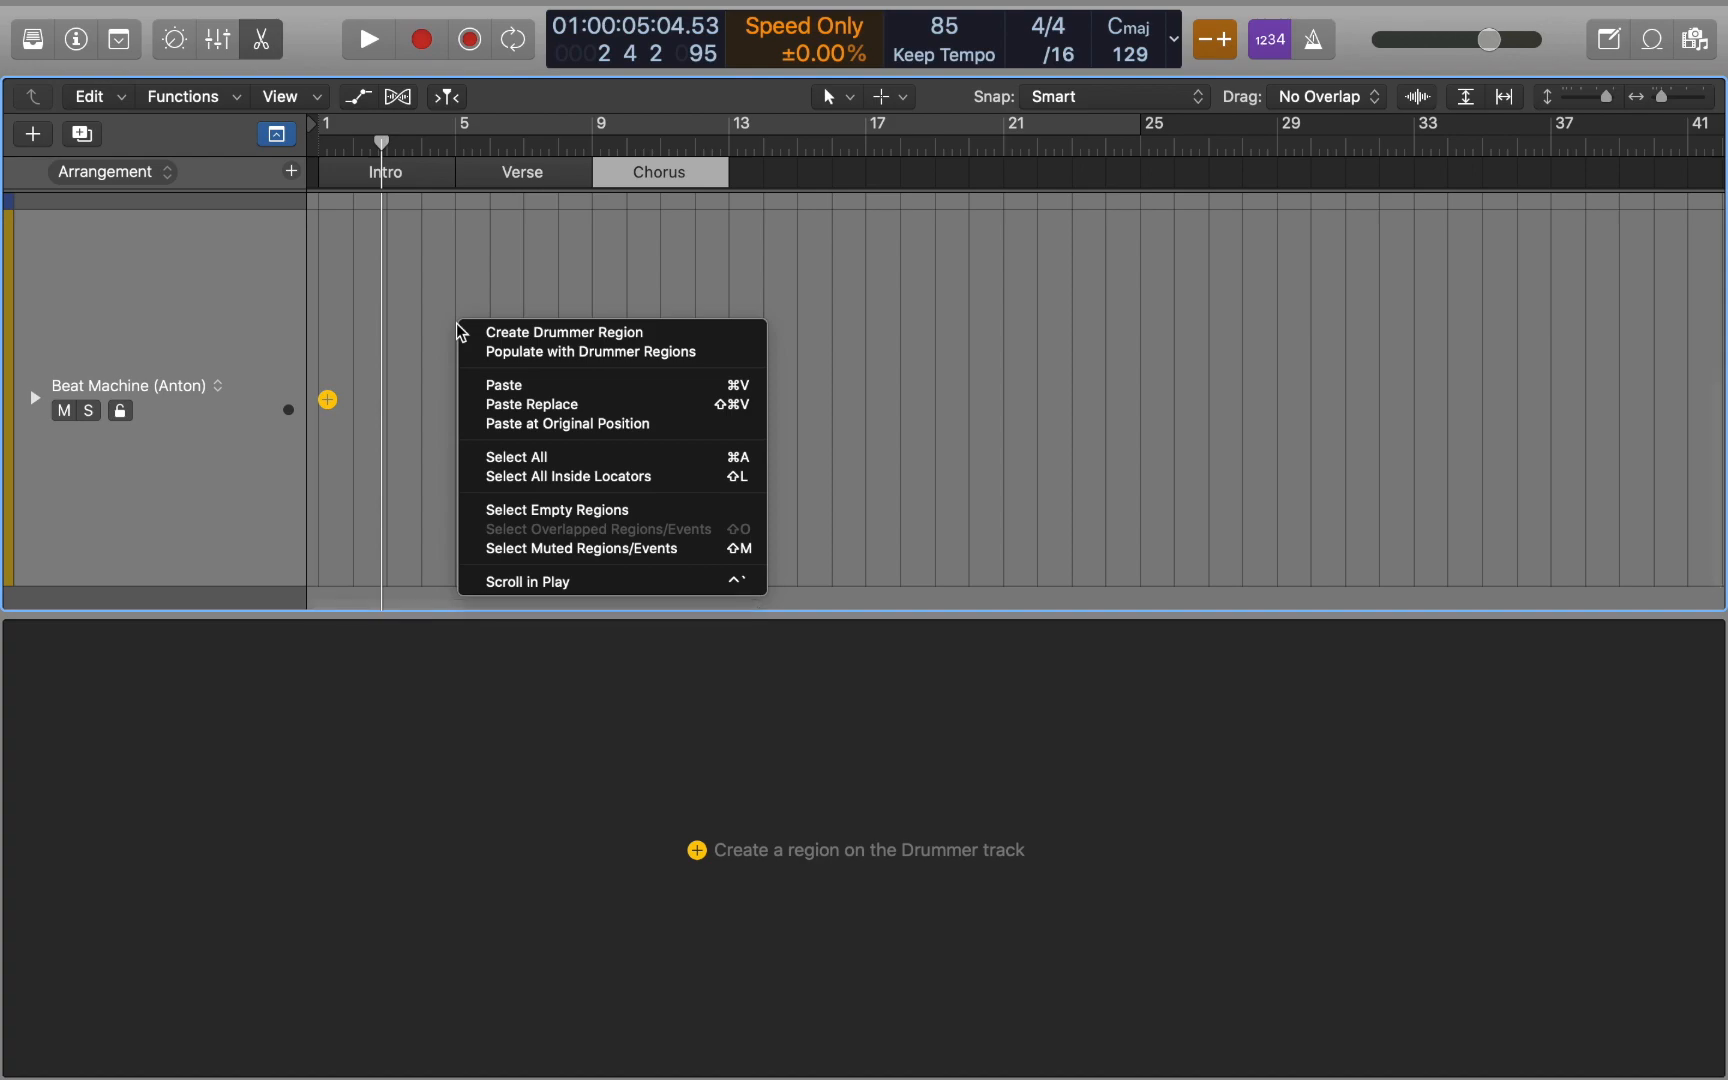
left_click(504, 352)
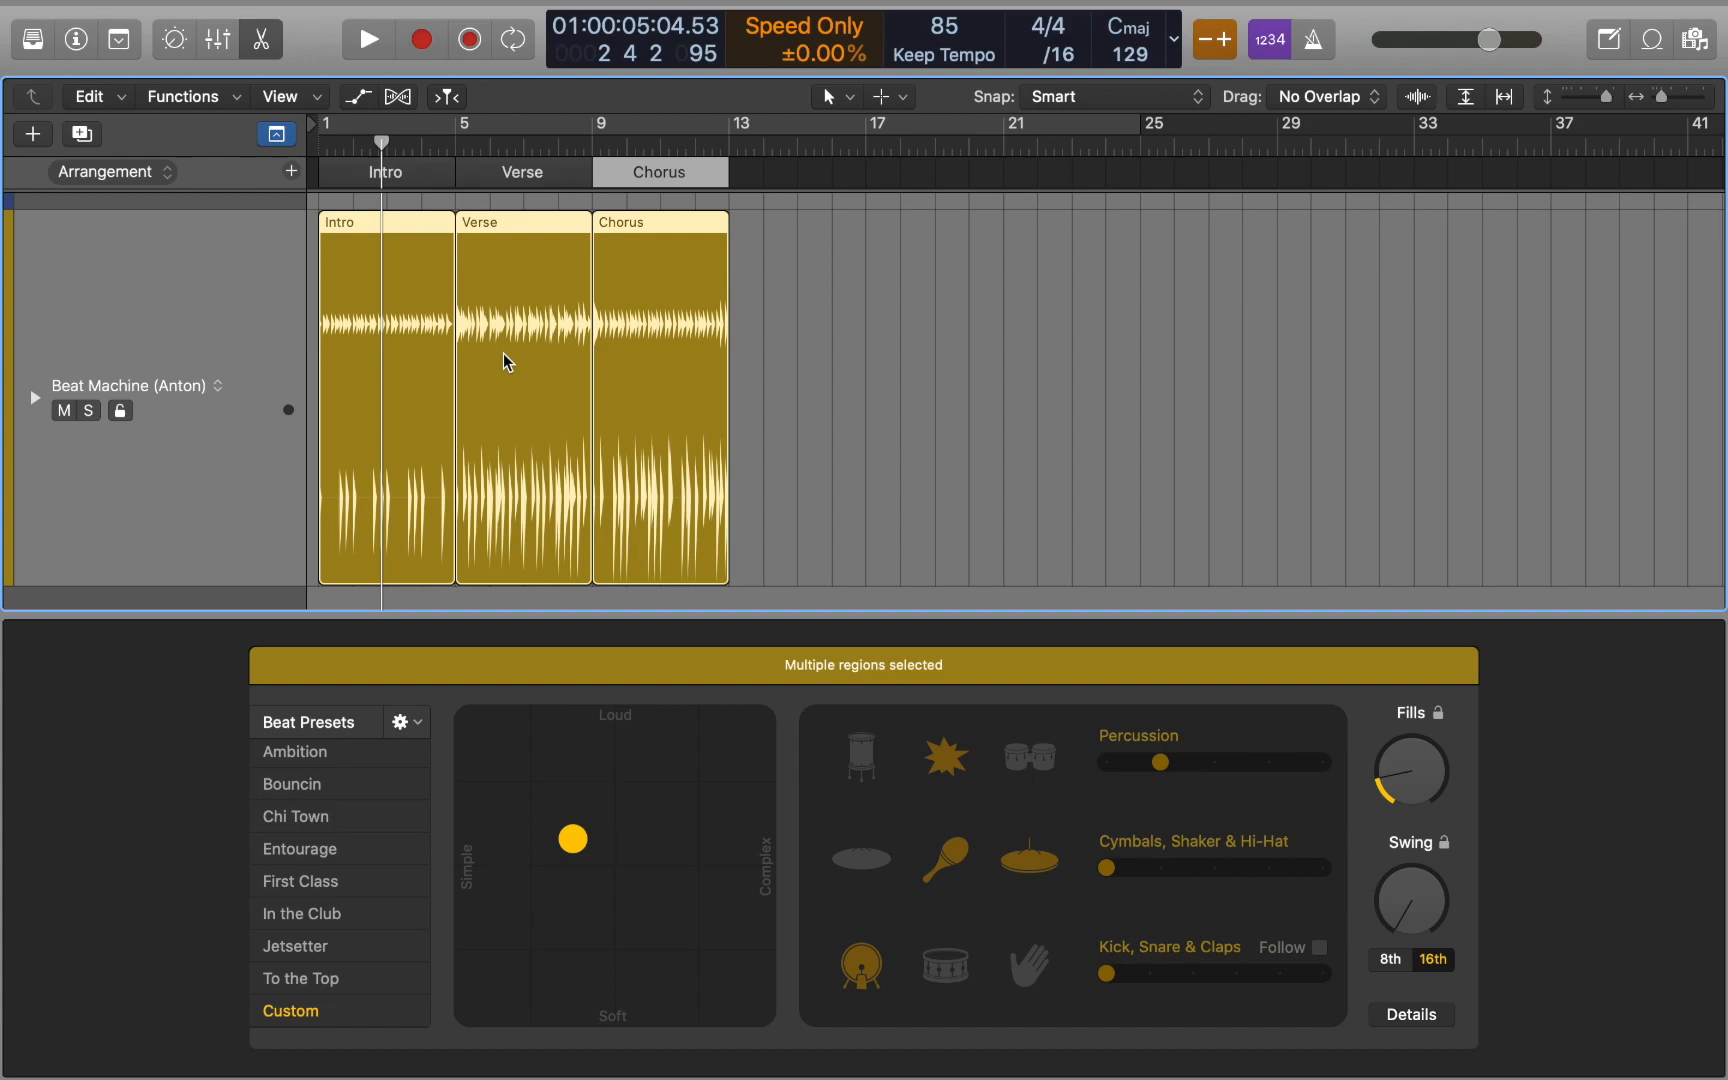
Cycle the selected Intro, Verse and Chorus regions across bars 1 to 13 and play the beat through once
key("super+u")
key("space")
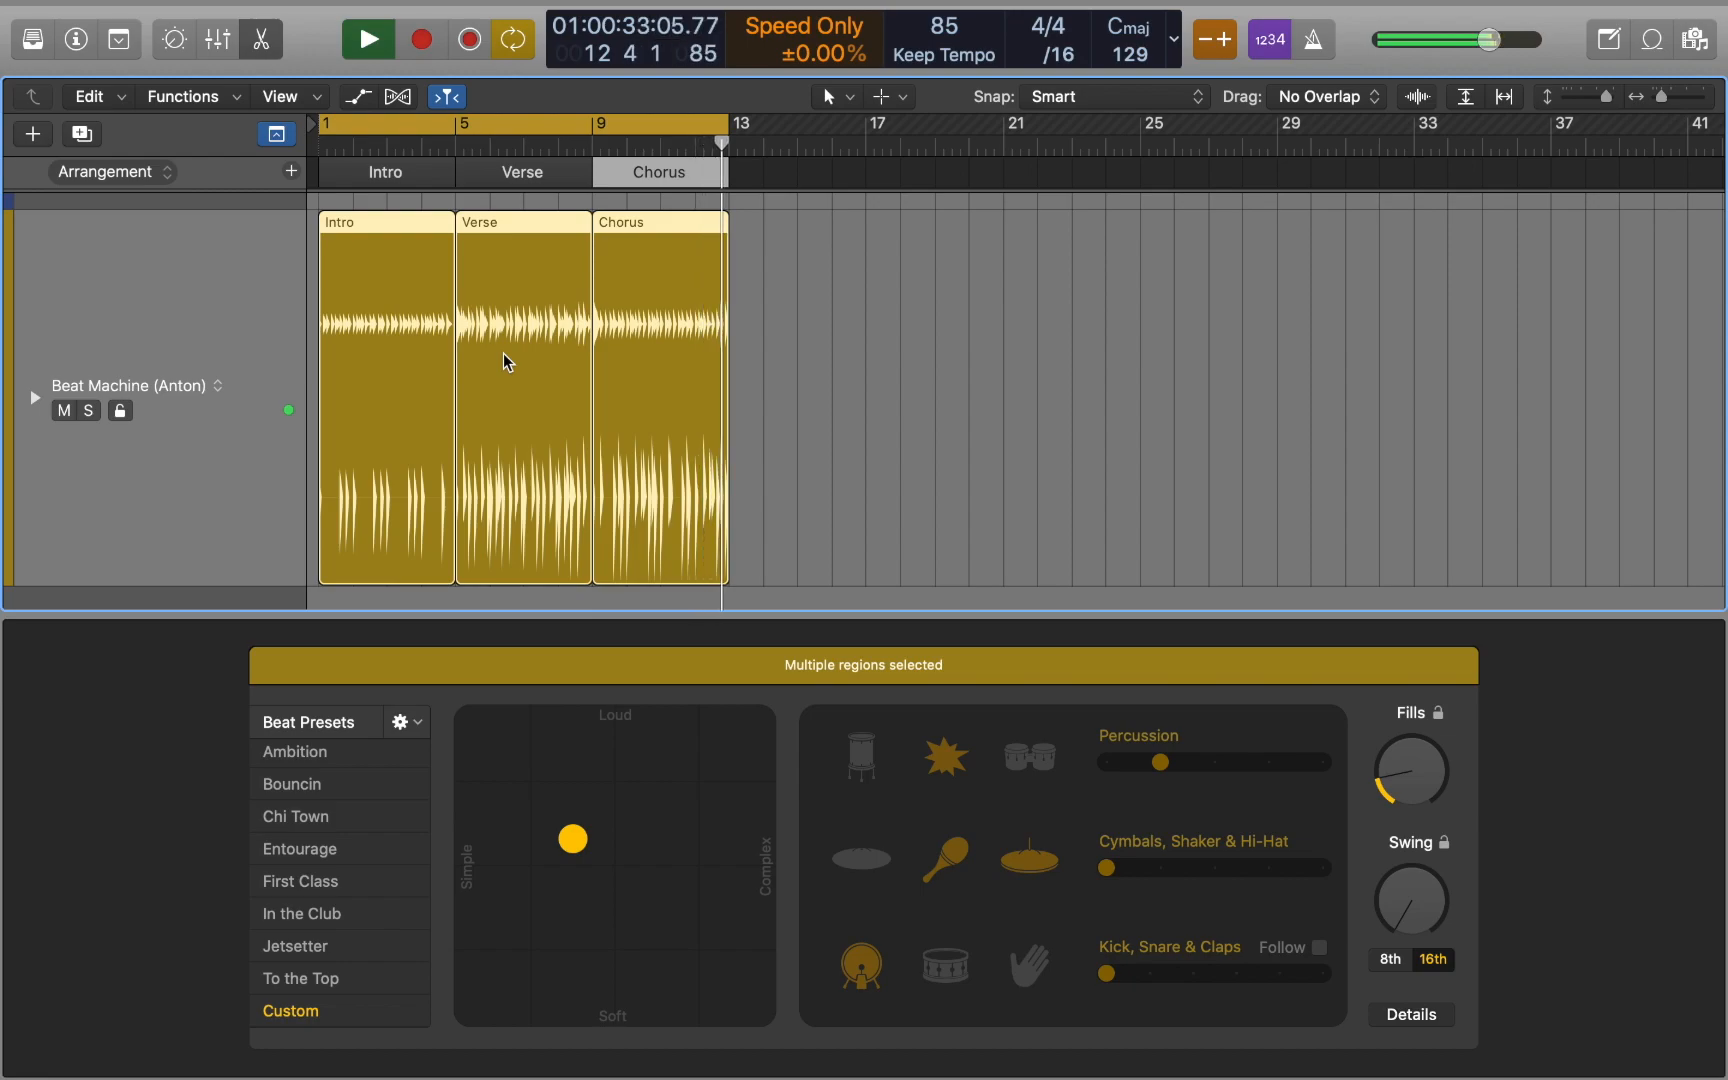
key("space")
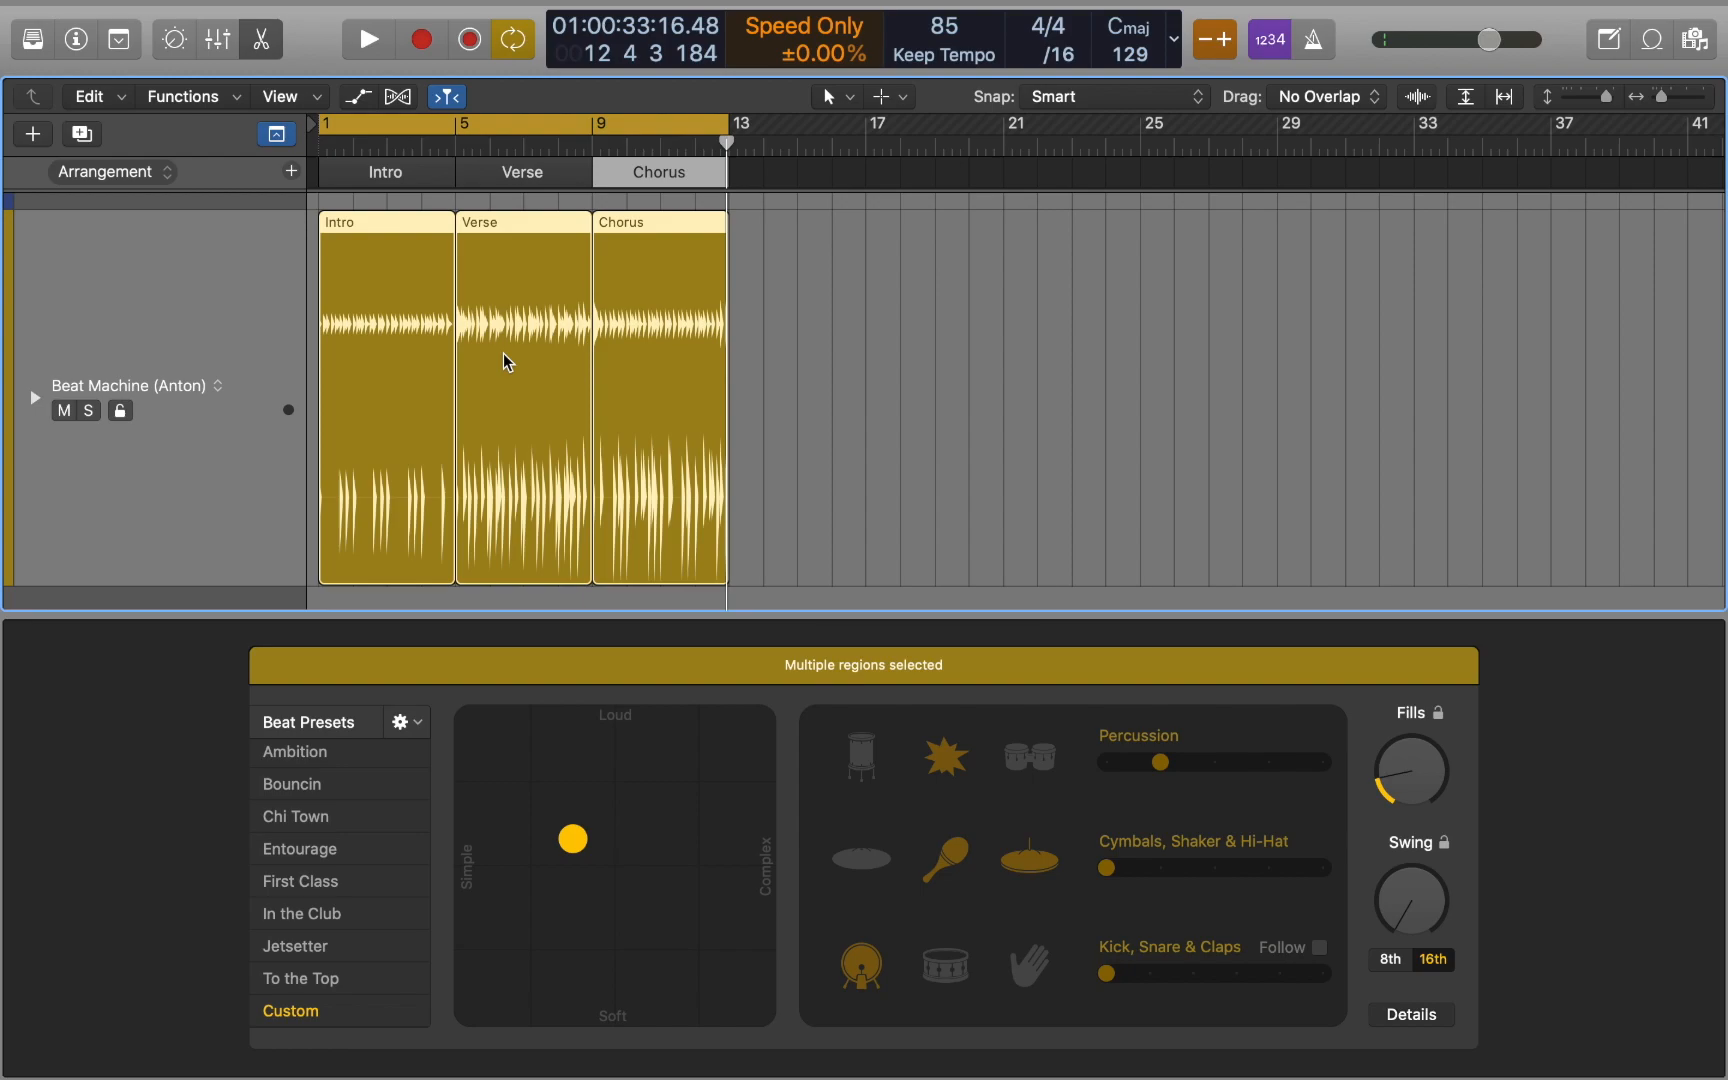
Open the Beat Machine track's Drum Machine Designer from its channel strip and show the sound Library alongside it
key("i")
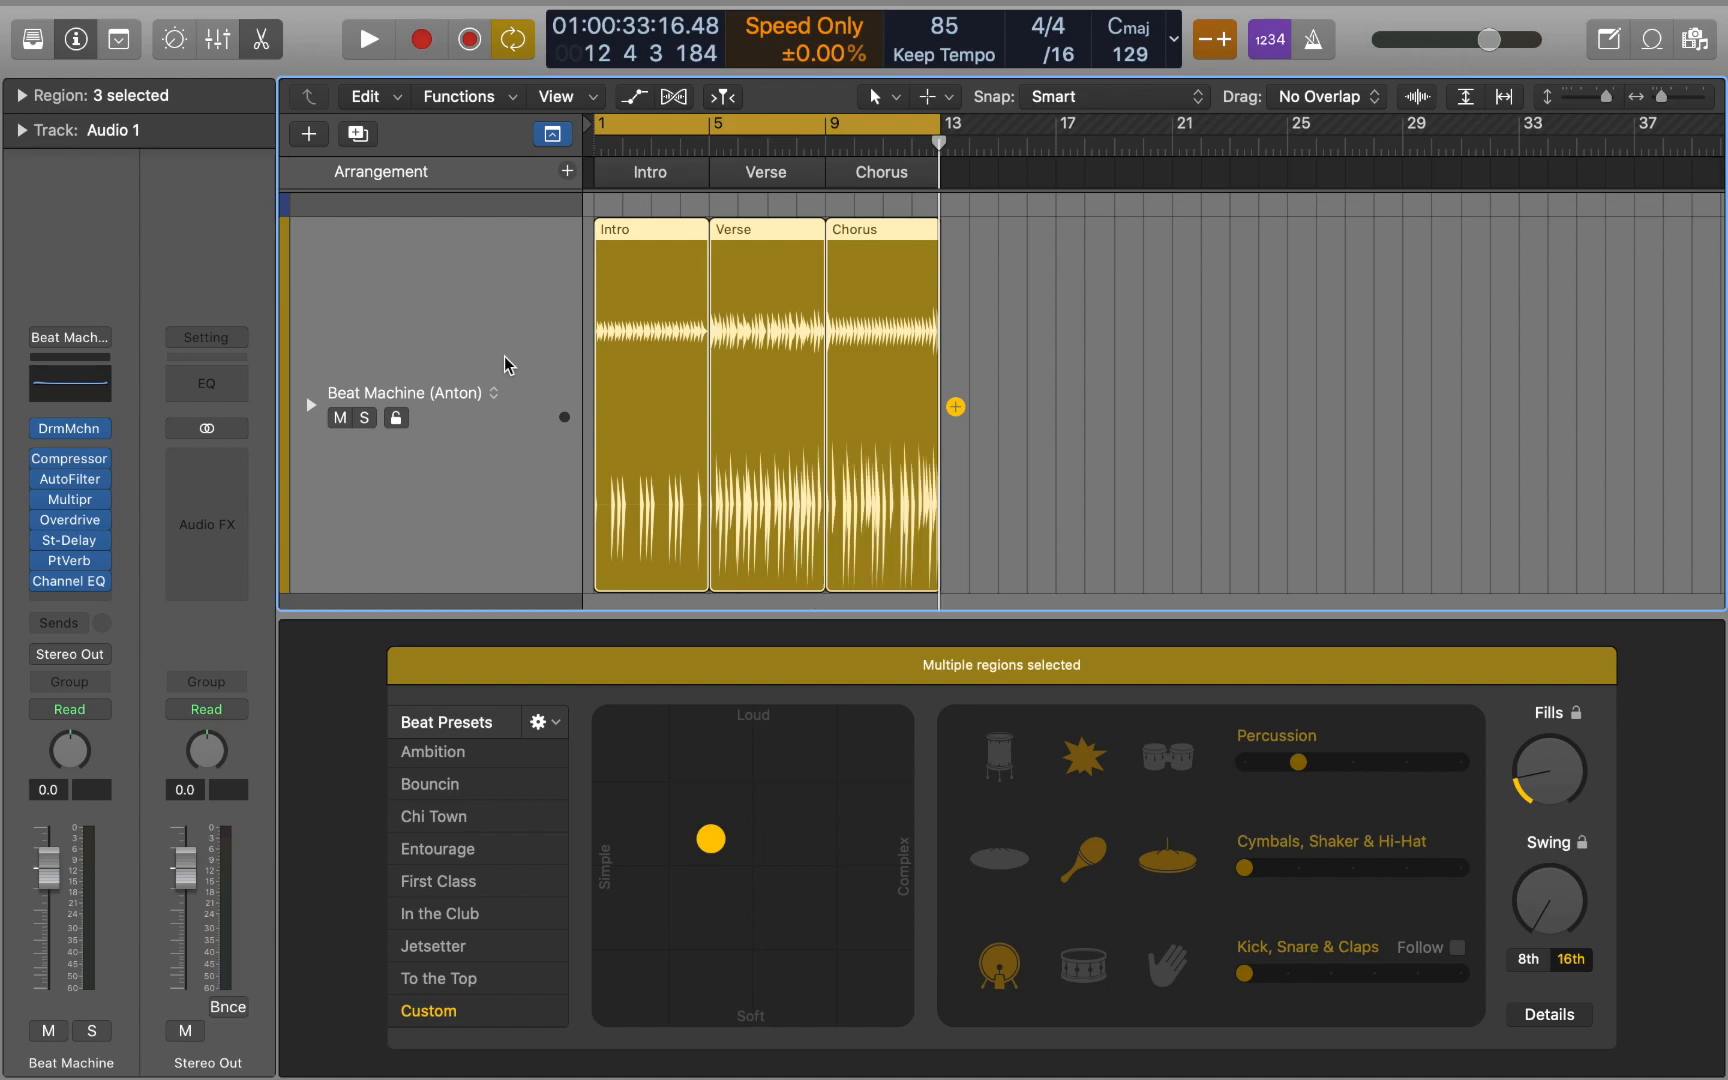
left_click(70, 430)
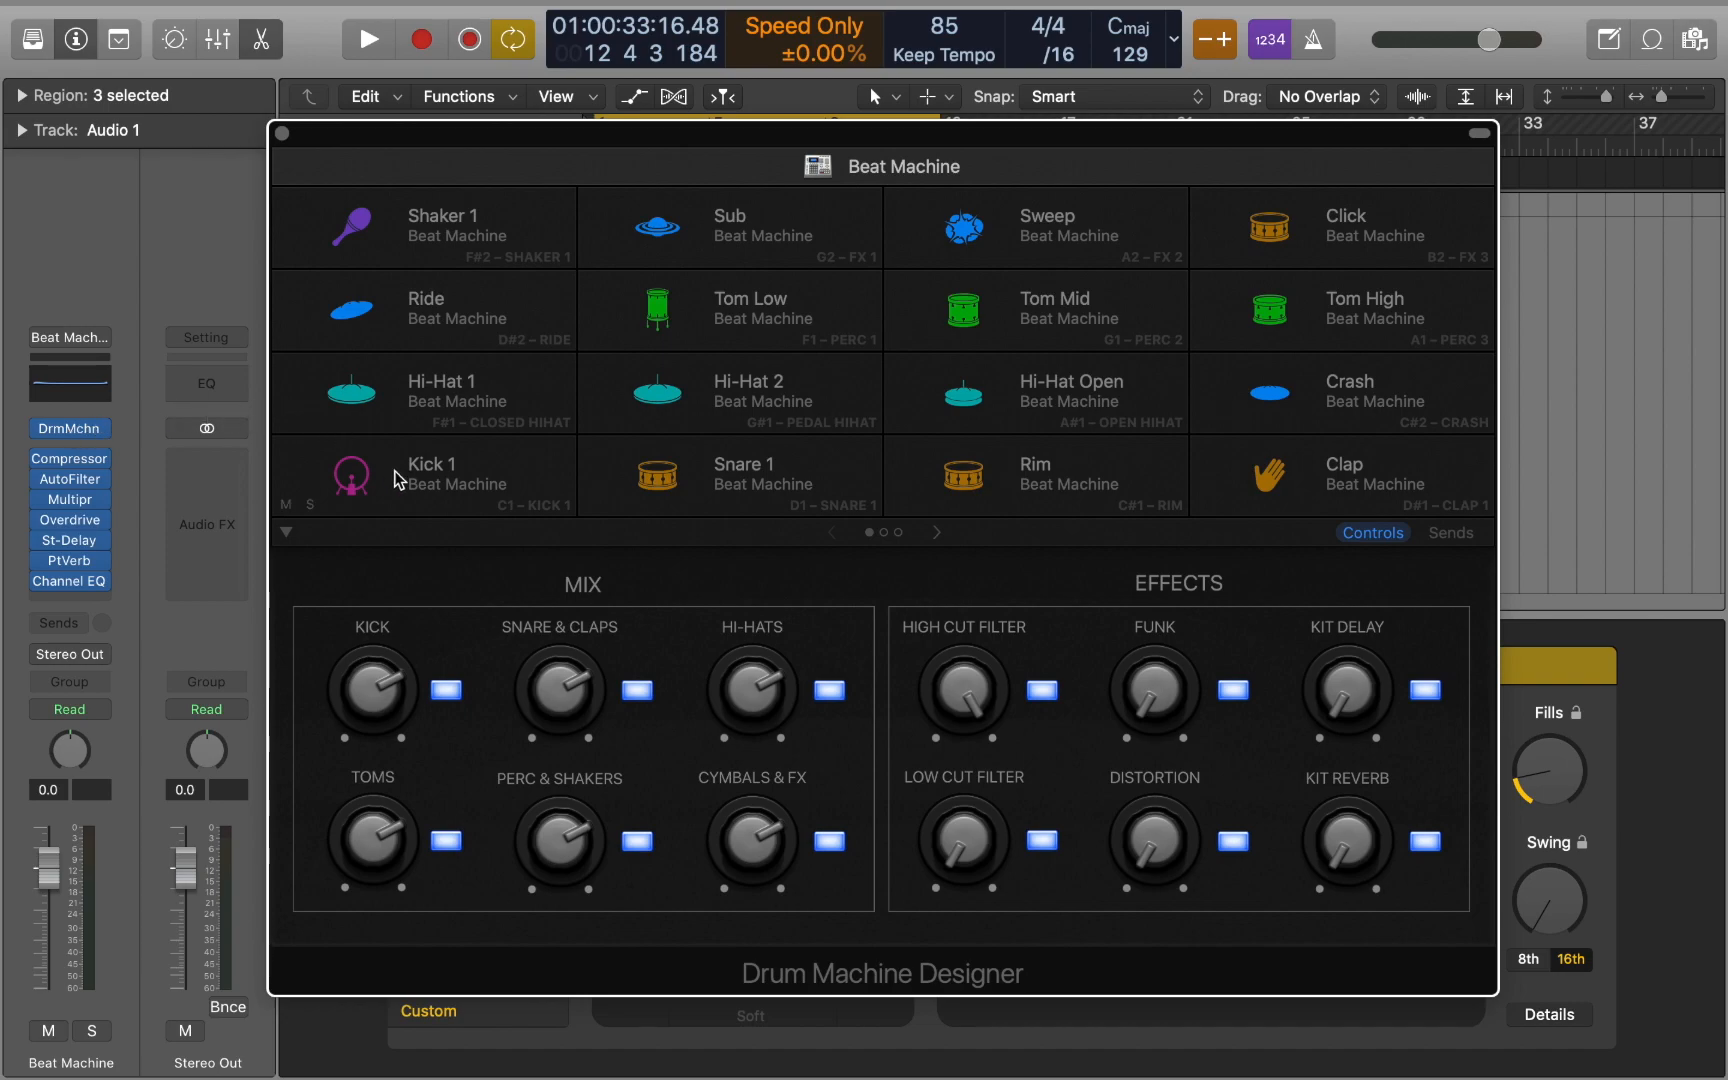
key("y")
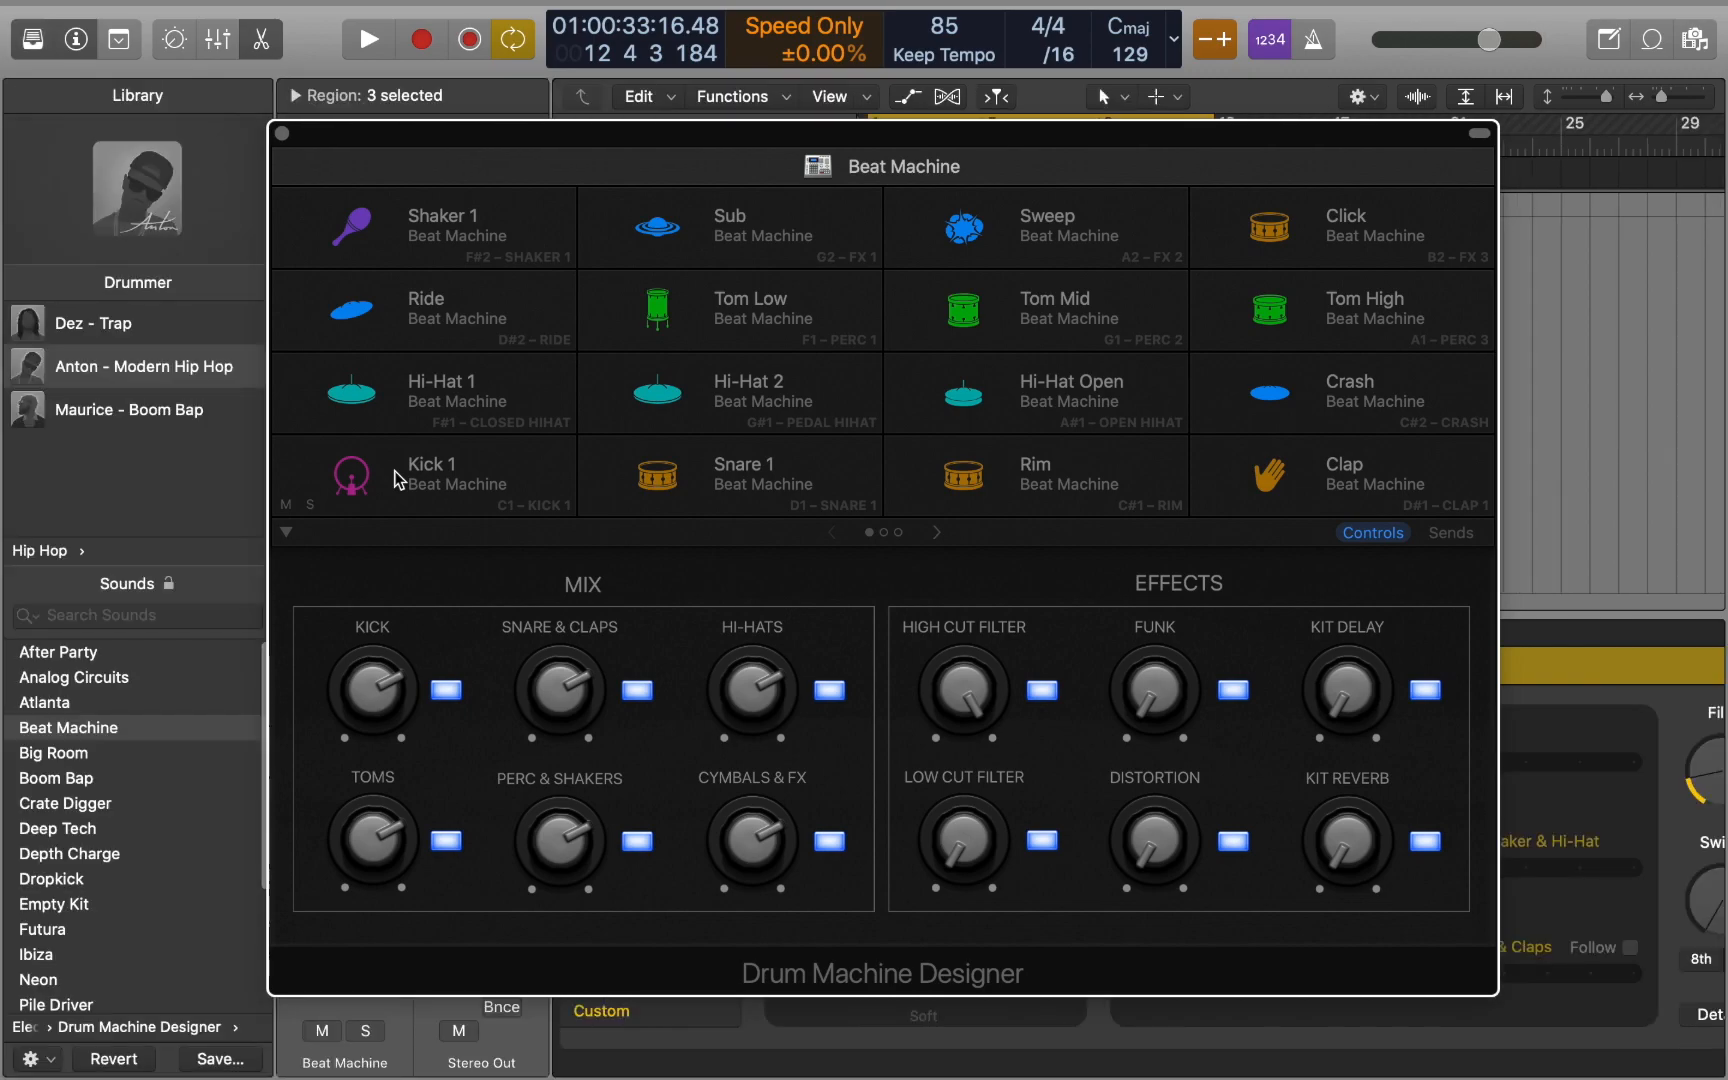
Replace the Kick 1 pad's sound with Kick 2 – Silverlake
left_click(397, 480)
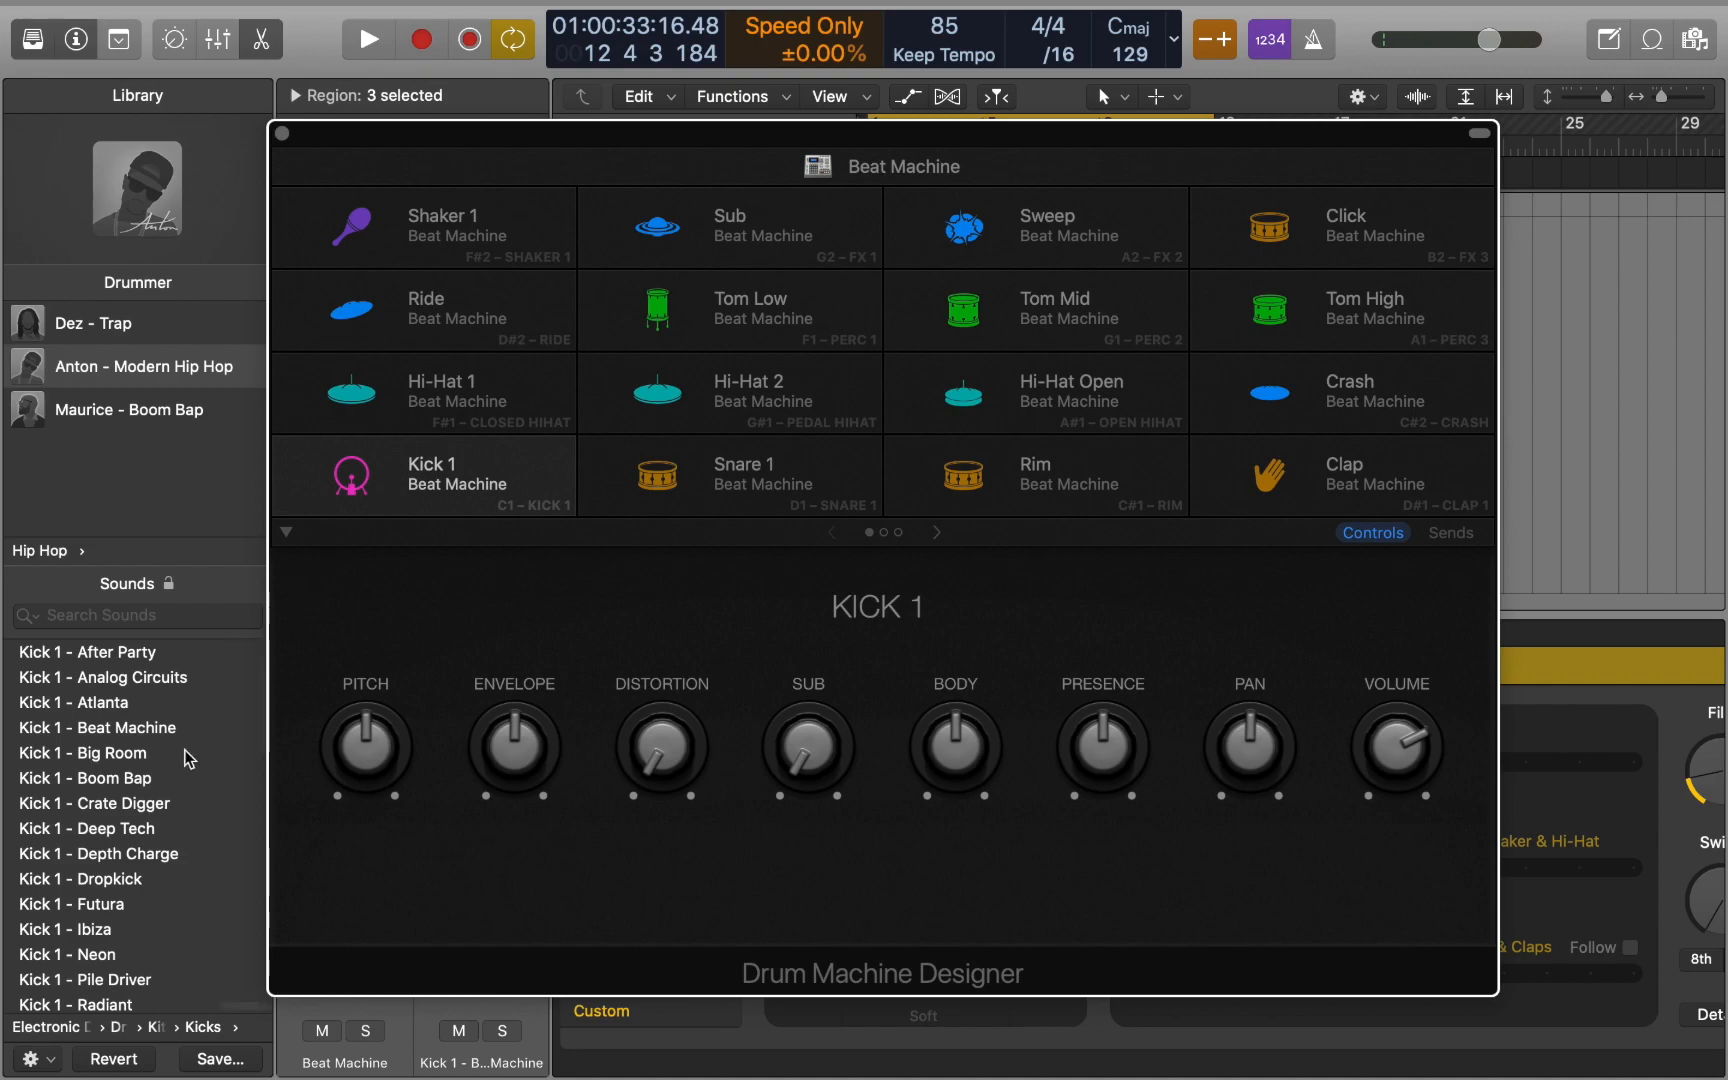
scroll(160, 800, "down", 5)
scroll(151, 826, "down", 10)
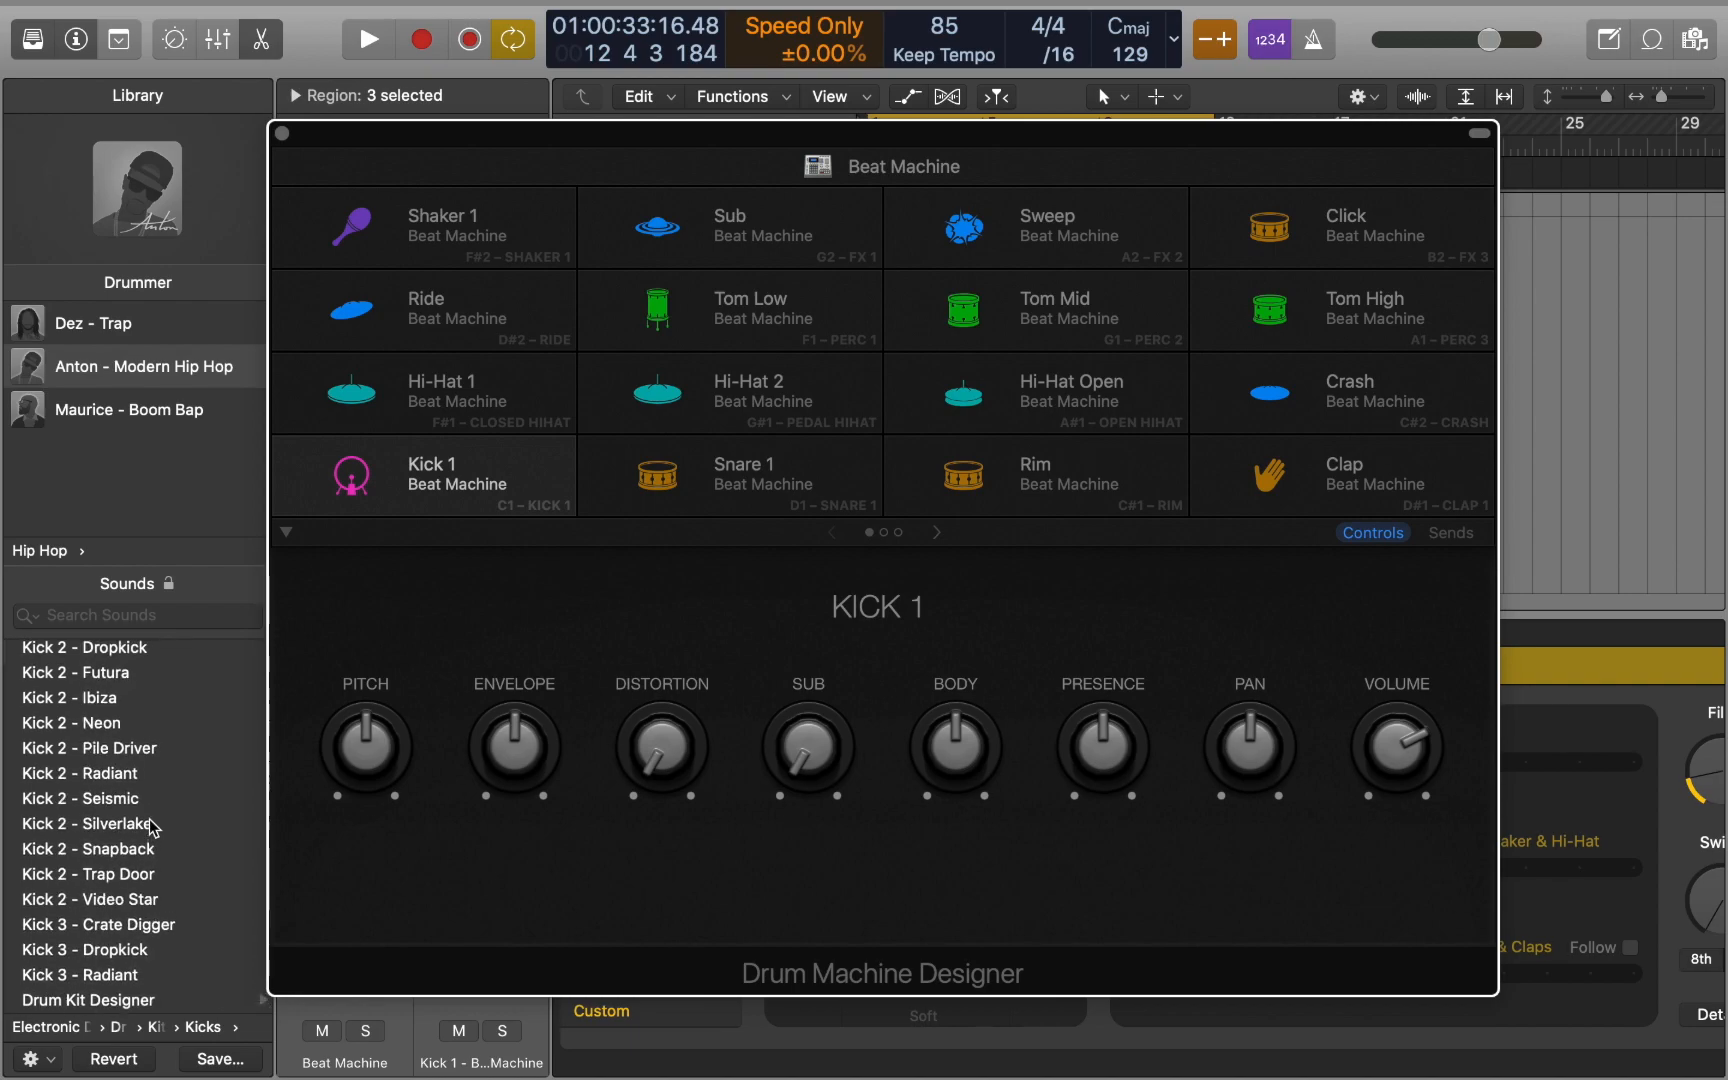
left_click(150, 823)
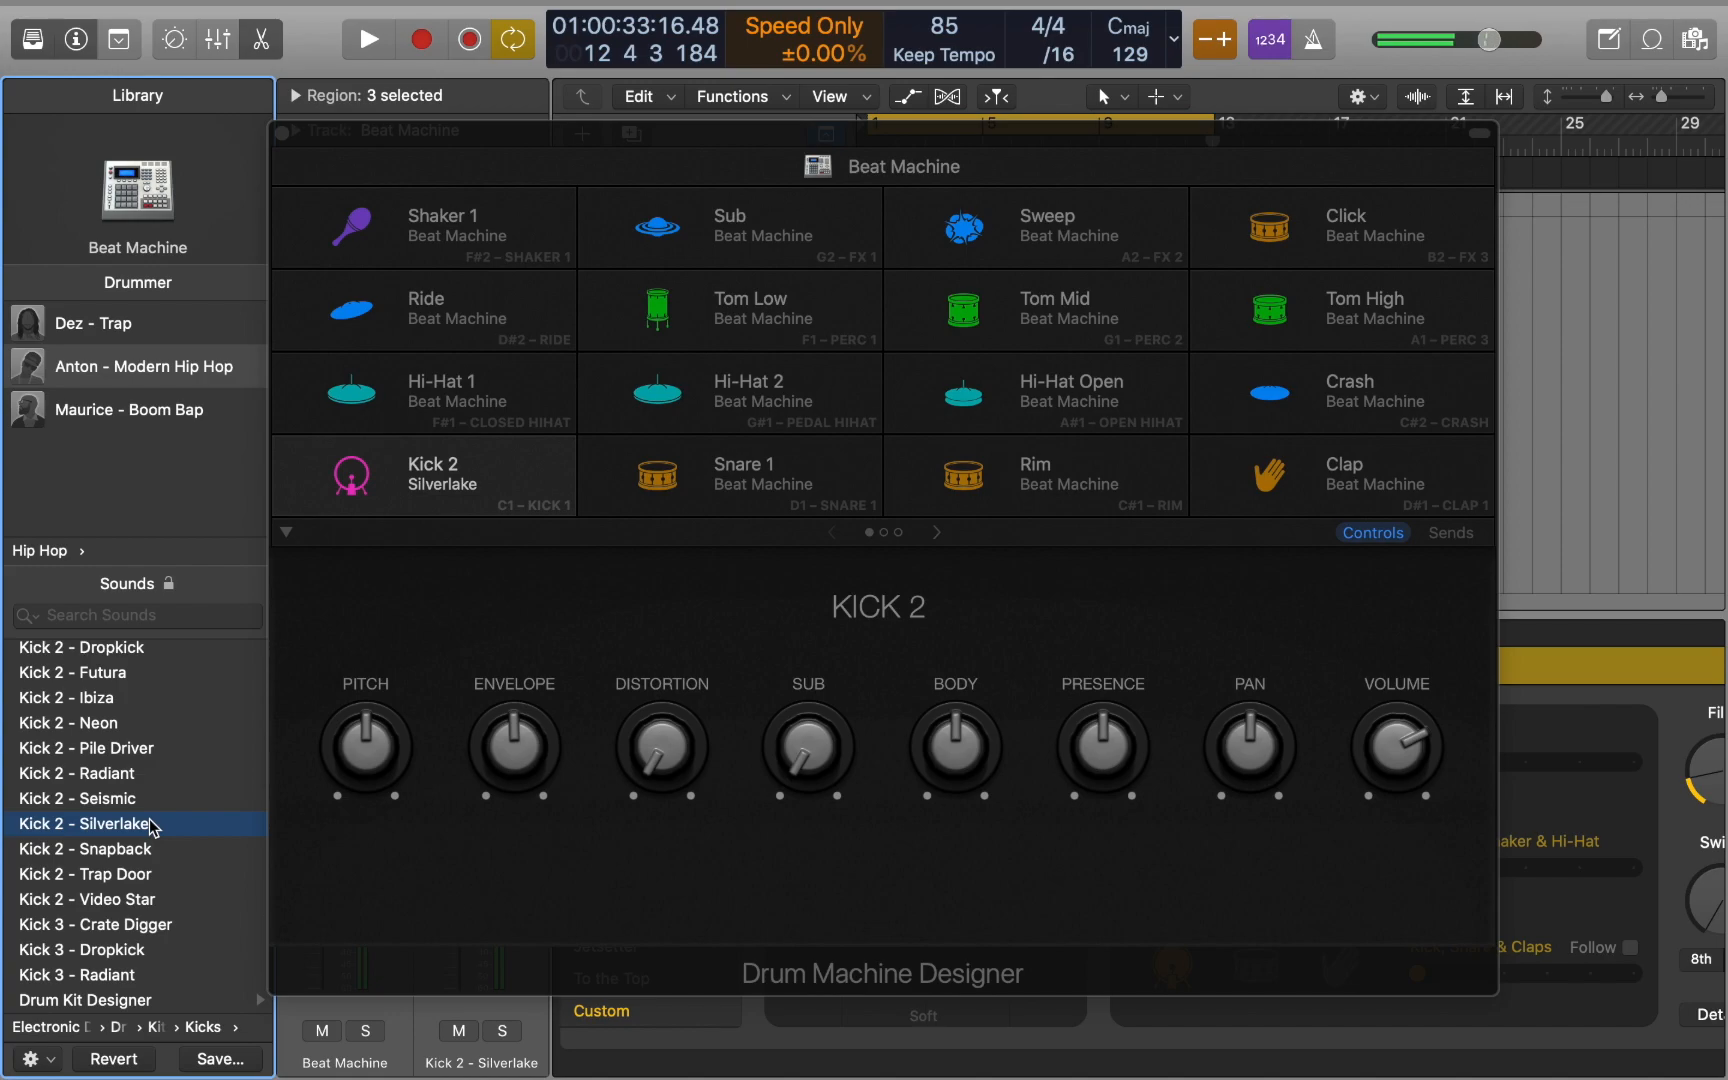